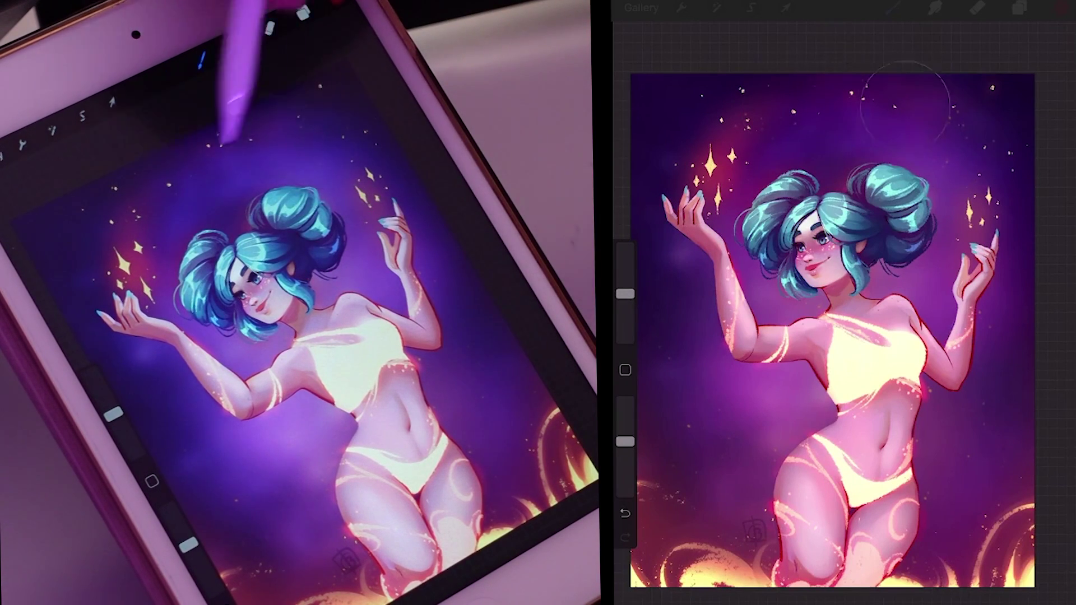
Step: Brush a soft glow on the Color Dodge layer around the sparkles above both hands, undoing a misplaced stroke
left_click_drag(989, 199, 977, 212)
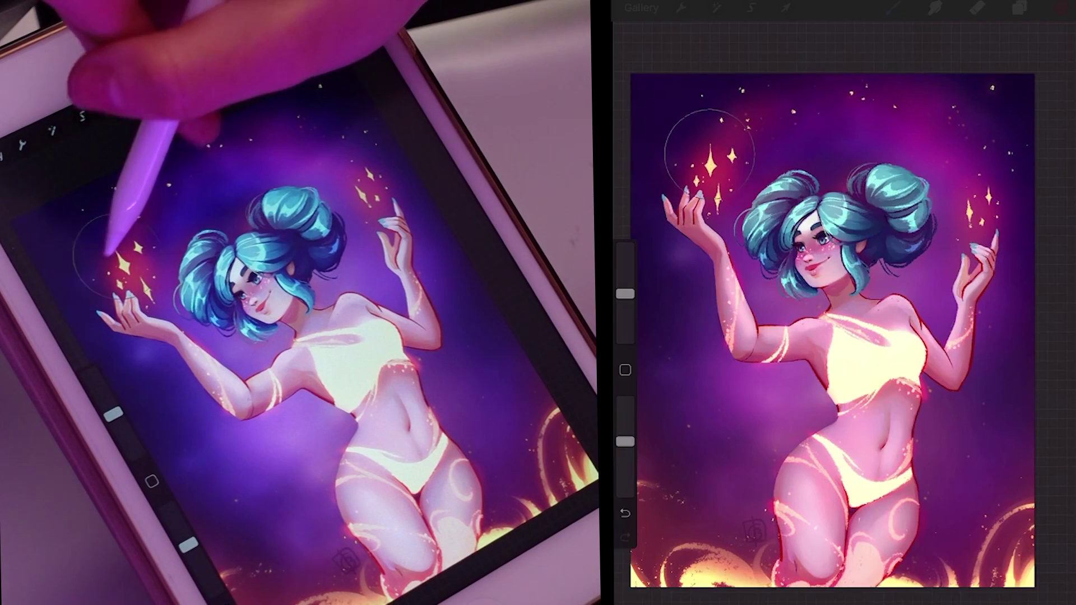
key("ctrl+z")
left_click_drag(688, 140, 707, 168)
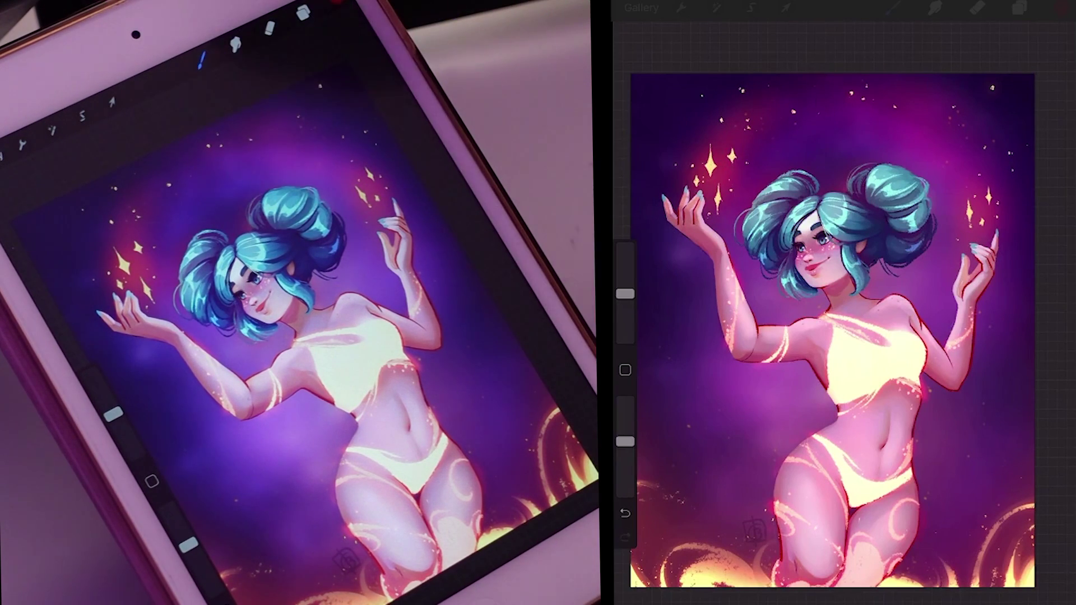
Step: Duplicate the sparkles layer and set the upper copy's blend mode to Add
left_click(1019, 7)
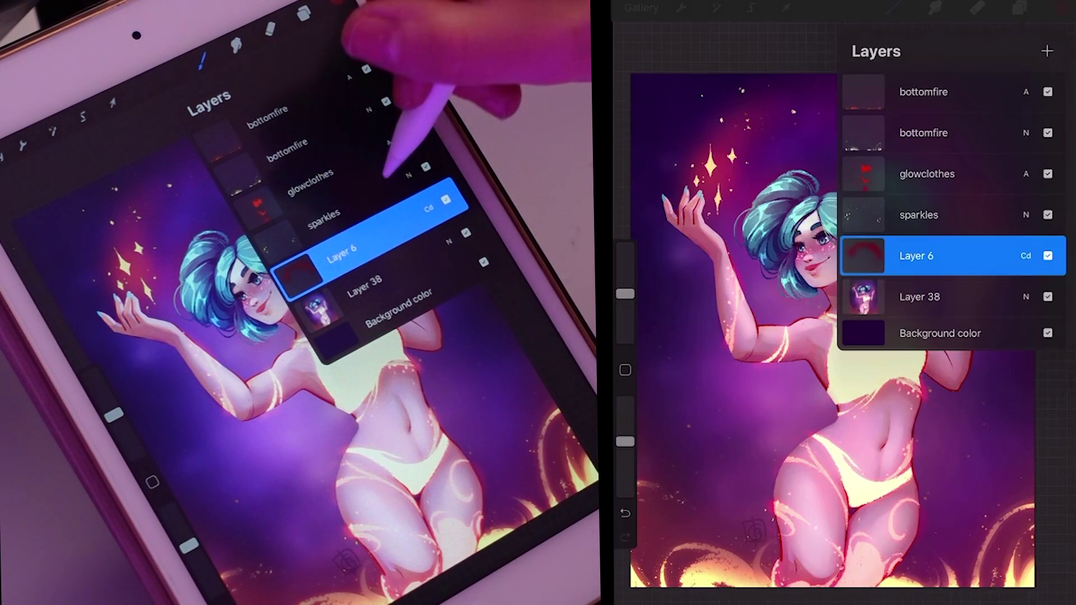
left_click(919, 215)
left_click_drag(997, 214, 874, 215)
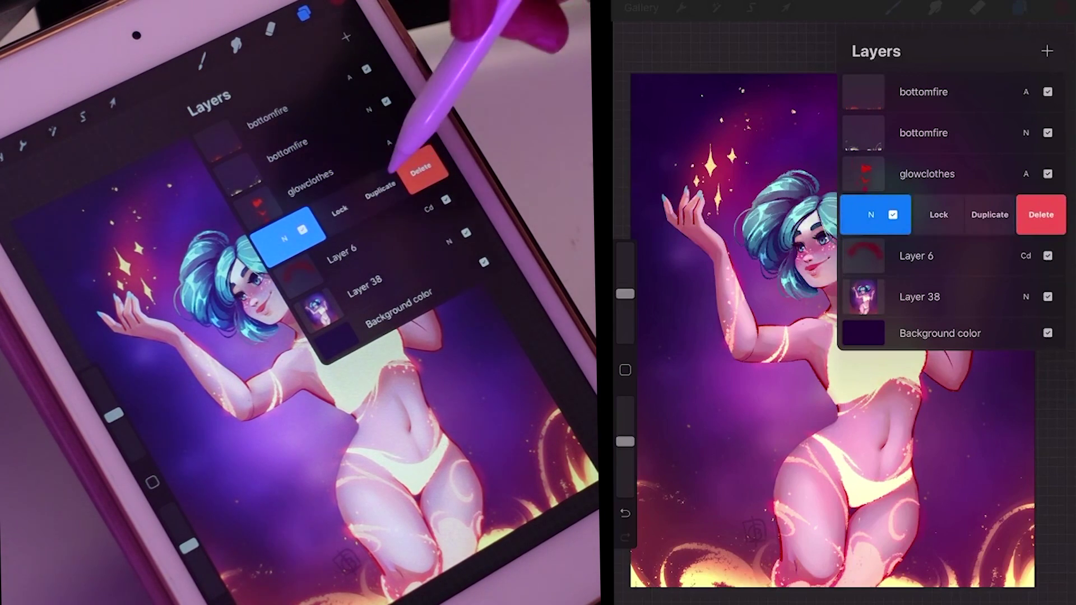
left_click(988, 215)
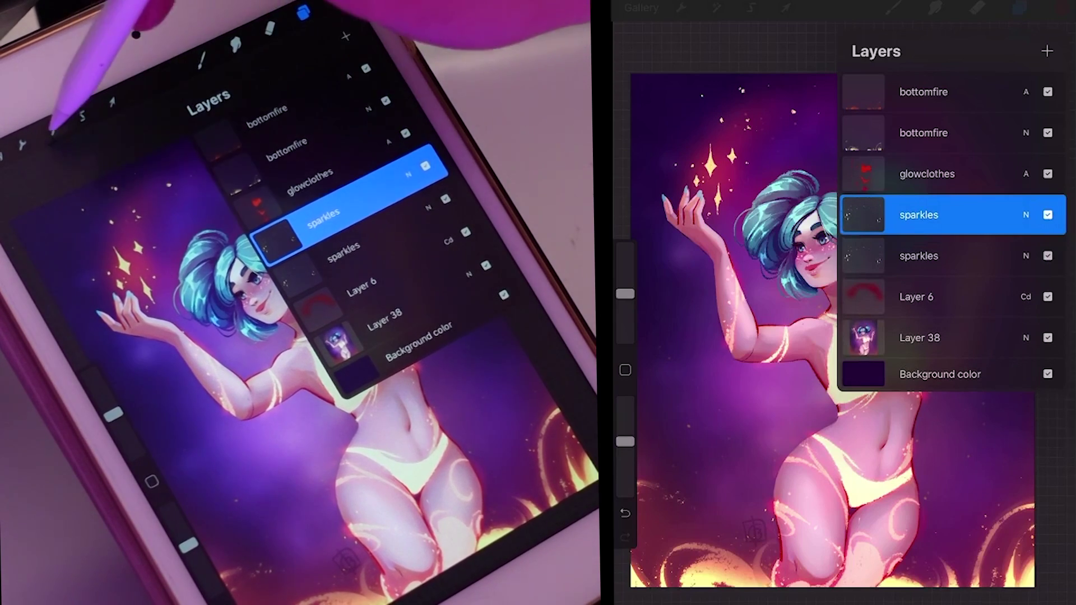
left_click(1025, 214)
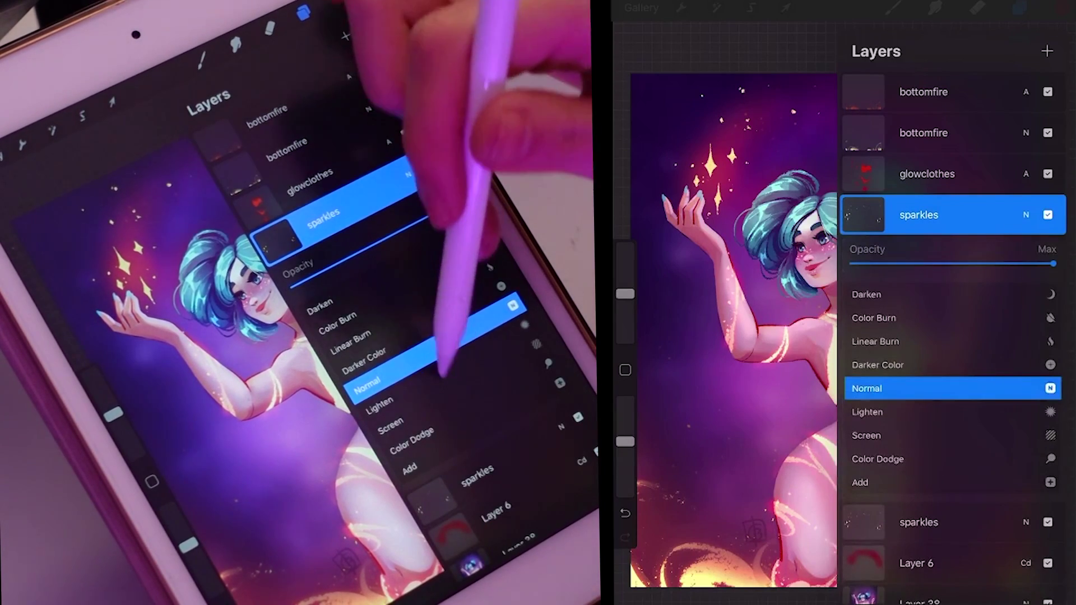
left_click_drag(952, 436, 952, 341)
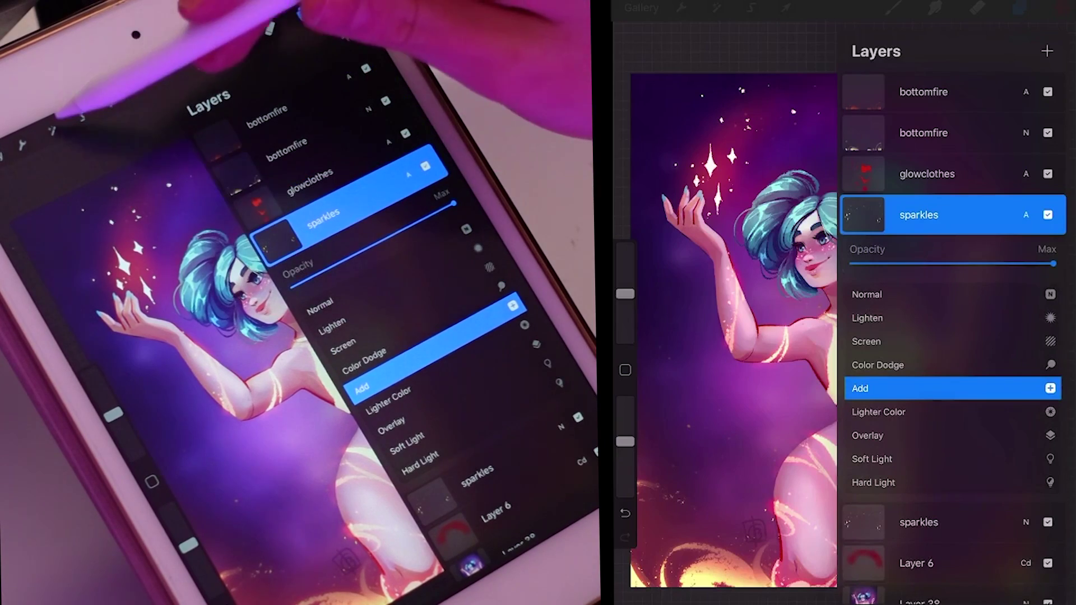
left_click(1026, 215)
Step: Apply a 15.4% Gaussian Blur to the upper sparkles copy
left_click(716, 7)
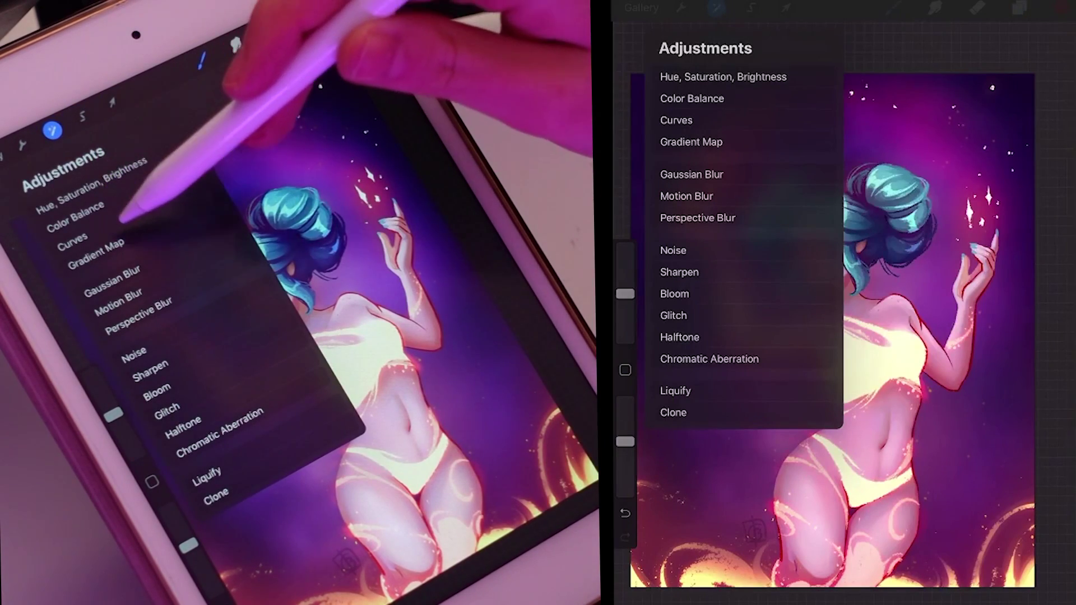
left_click(691, 174)
left_click(665, 192)
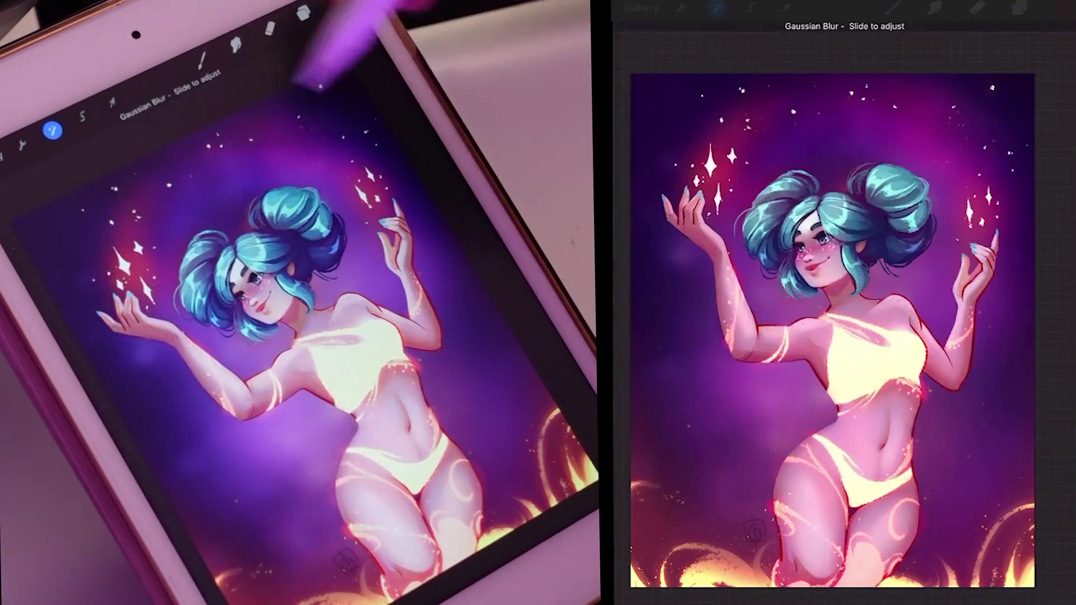
left_click_drag(919, 230, 947, 236)
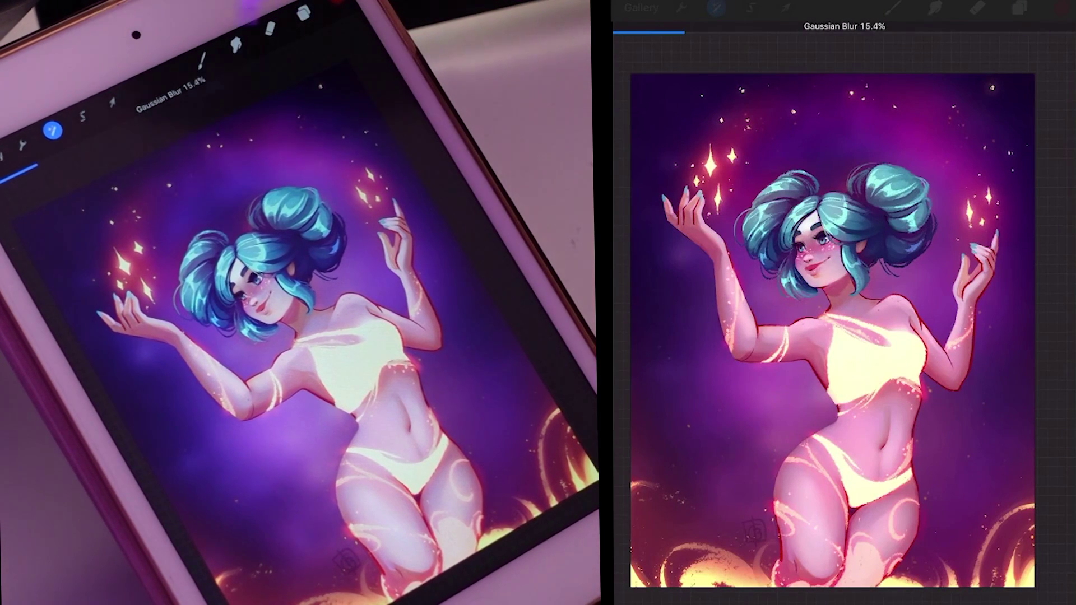
Step: Adjust the whole blurred sparkles layer to 58% hue, maximum saturation and 43% brightness
left_click(751, 8)
left_click(716, 8)
left_click(699, 76)
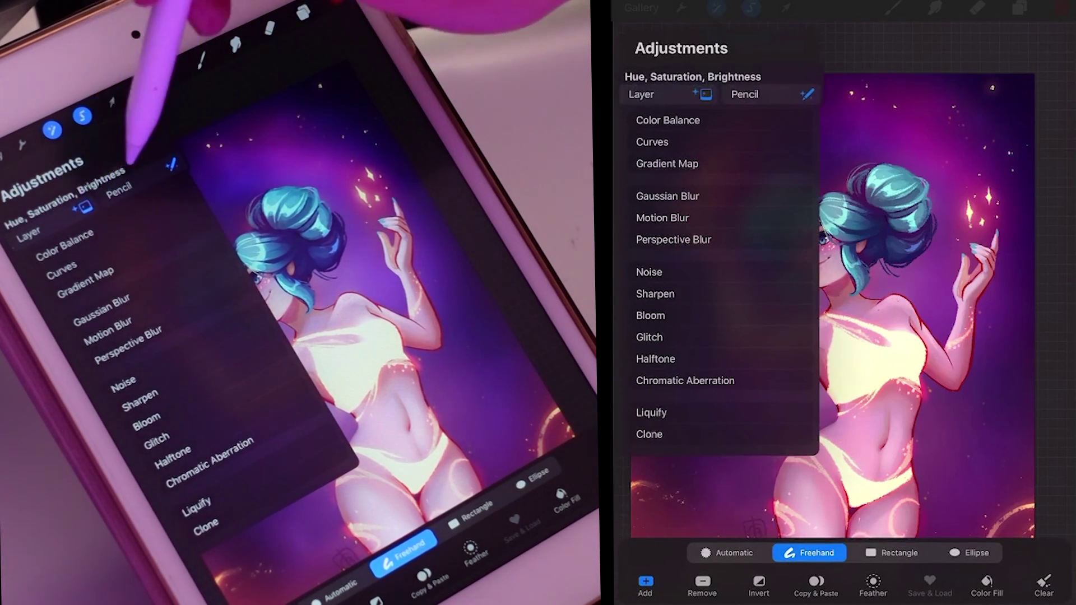
left_click(641, 94)
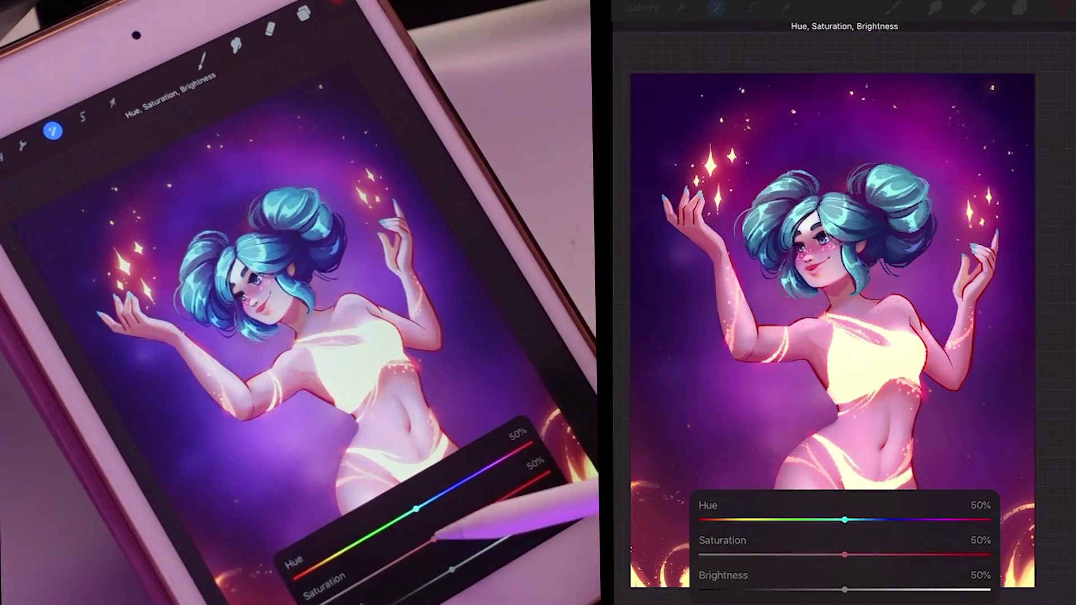
left_click_drag(845, 555, 988, 555)
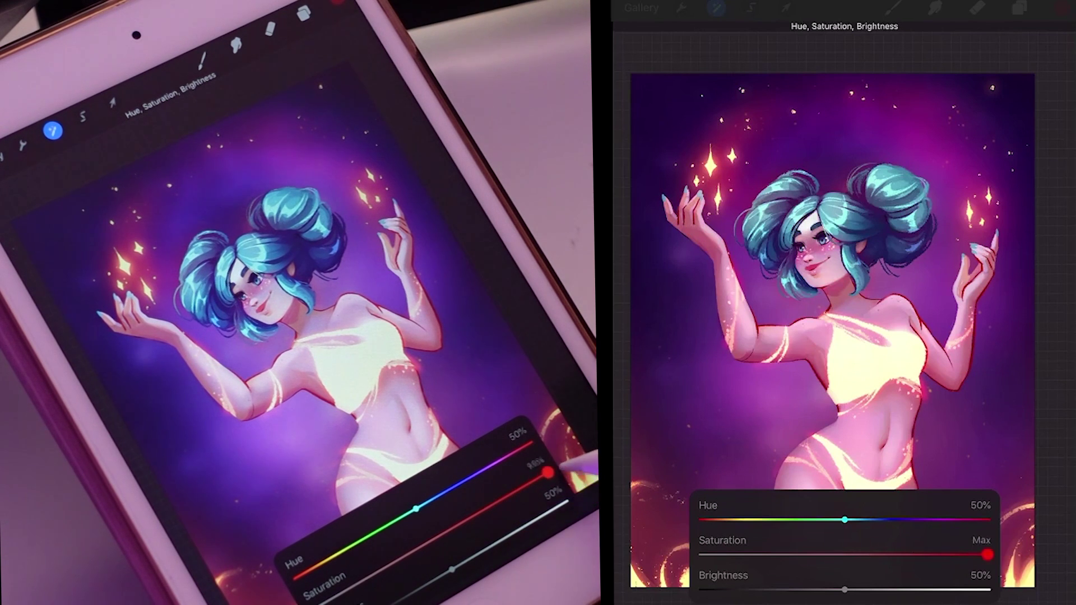
mouse_move(845, 589)
left_mouse_down()
mouse_move(807, 590)
mouse_move(824, 590)
left_mouse_up()
left_click_drag(844, 520, 868, 519)
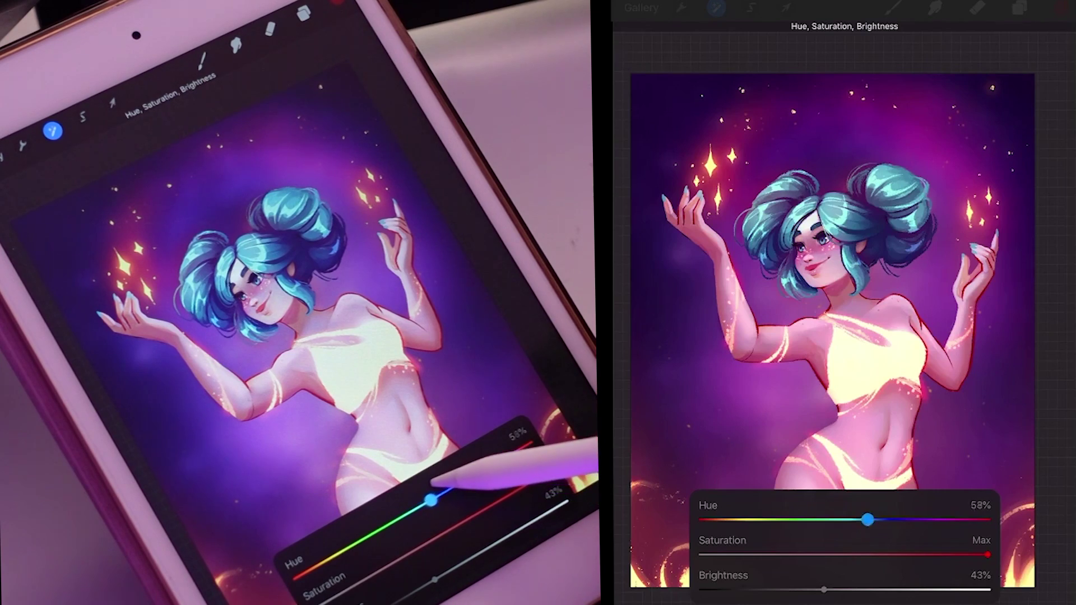
left_click(895, 7)
Step: Duplicate the blurred Add sparkles layer to strengthen its glow
left_click(1018, 7)
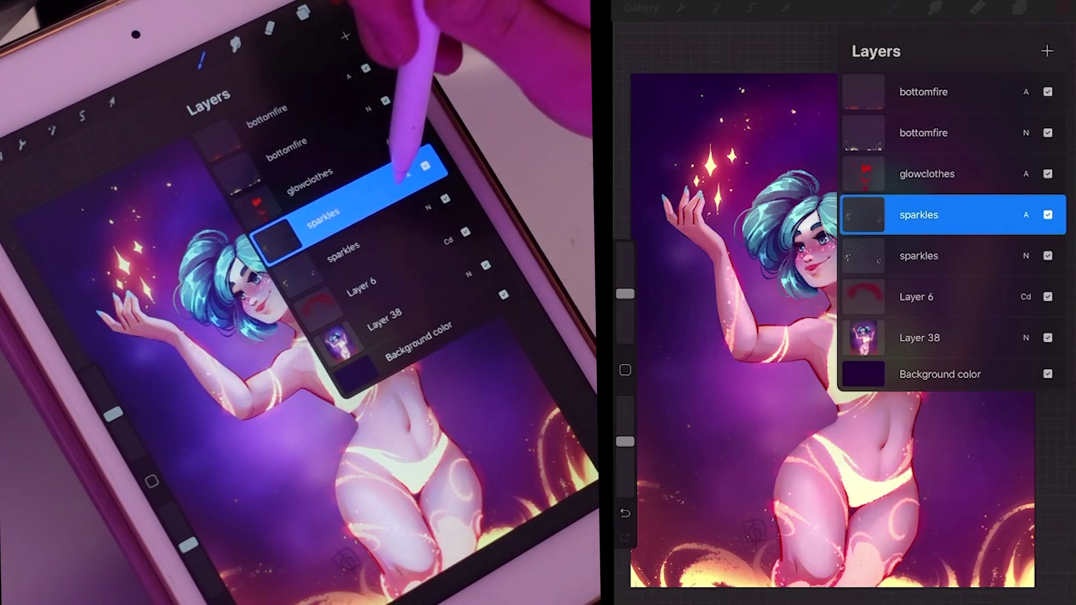
left_click_drag(1025, 215, 891, 214)
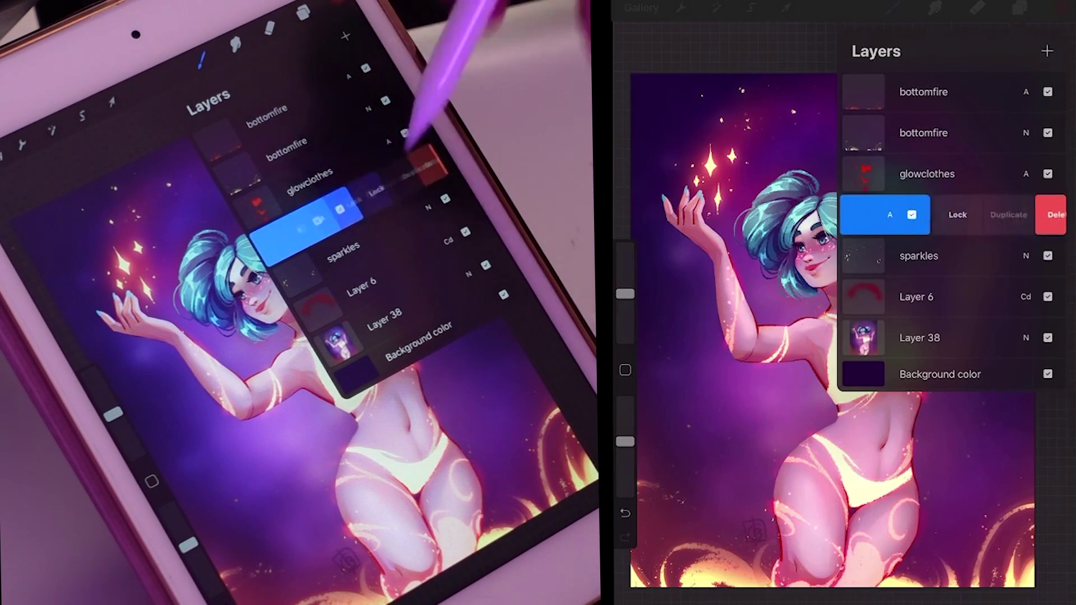
left_click(1008, 215)
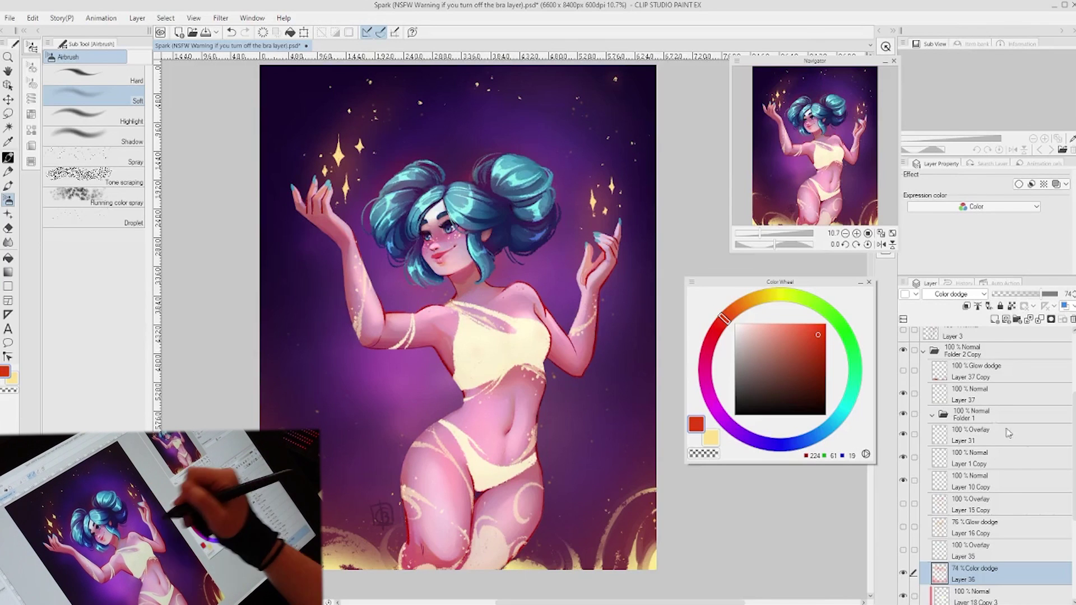
Step: In Clip Studio Paint, duplicate the clothing and body markings layer, Layer 18 Copy 3
scroll(1064, 529, "down", 5)
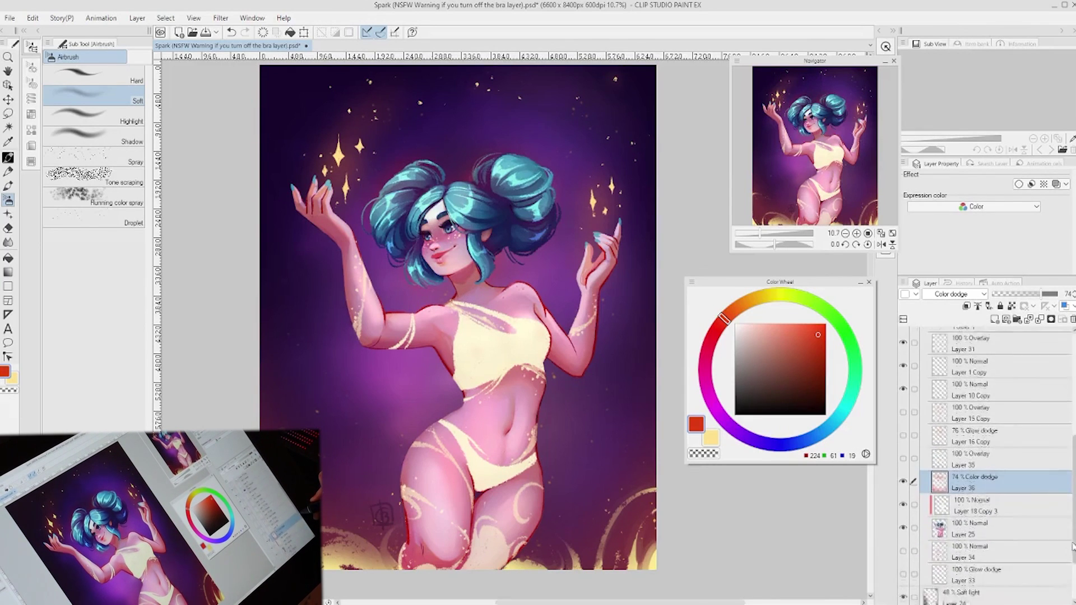
scroll(906, 475, "up", 2)
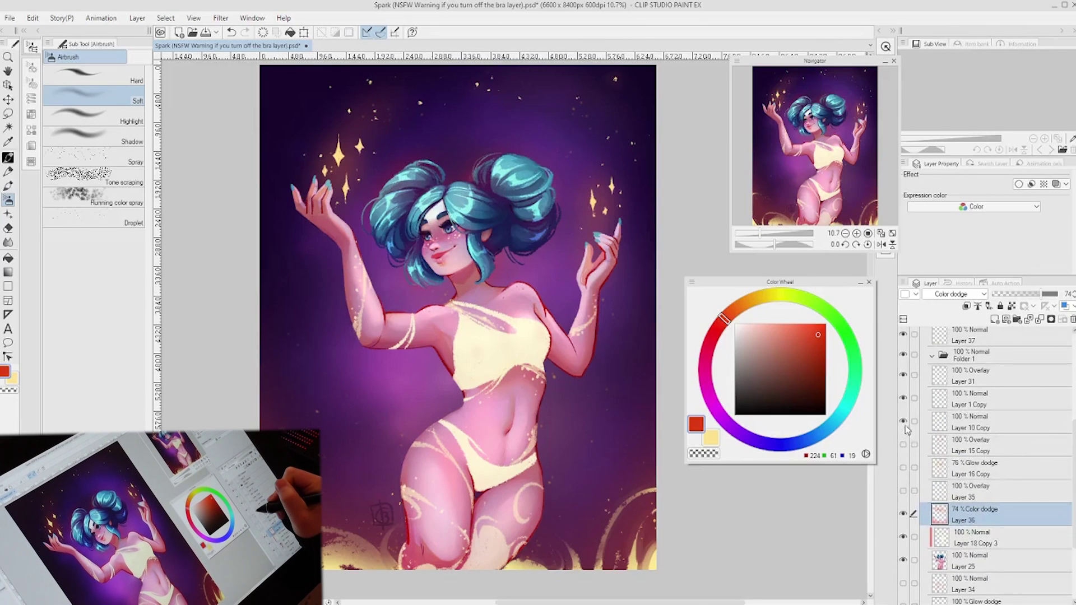
left_click(976, 541)
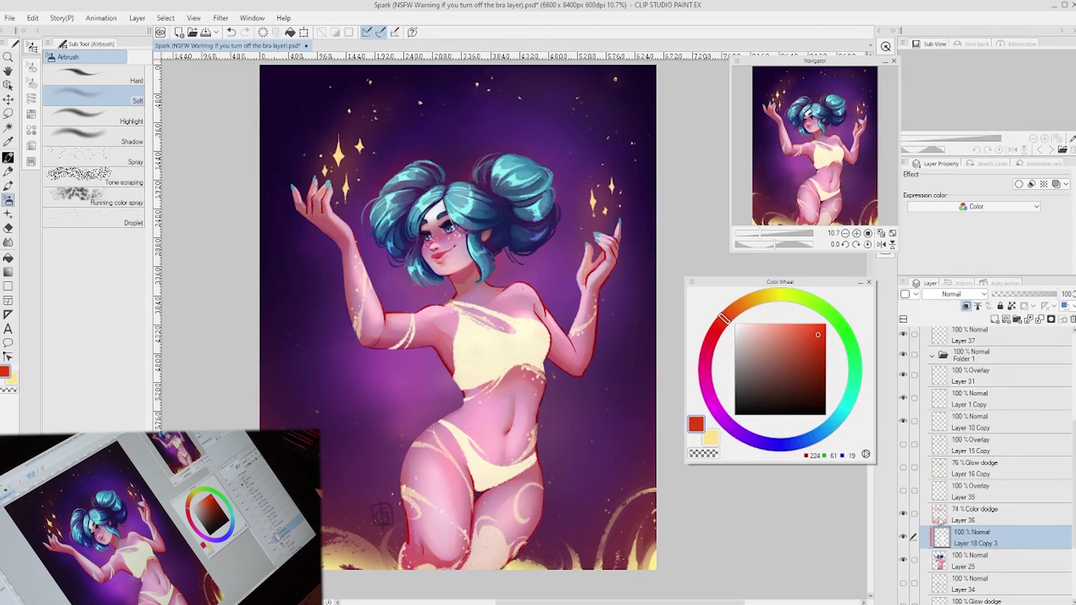
right_click(973, 545)
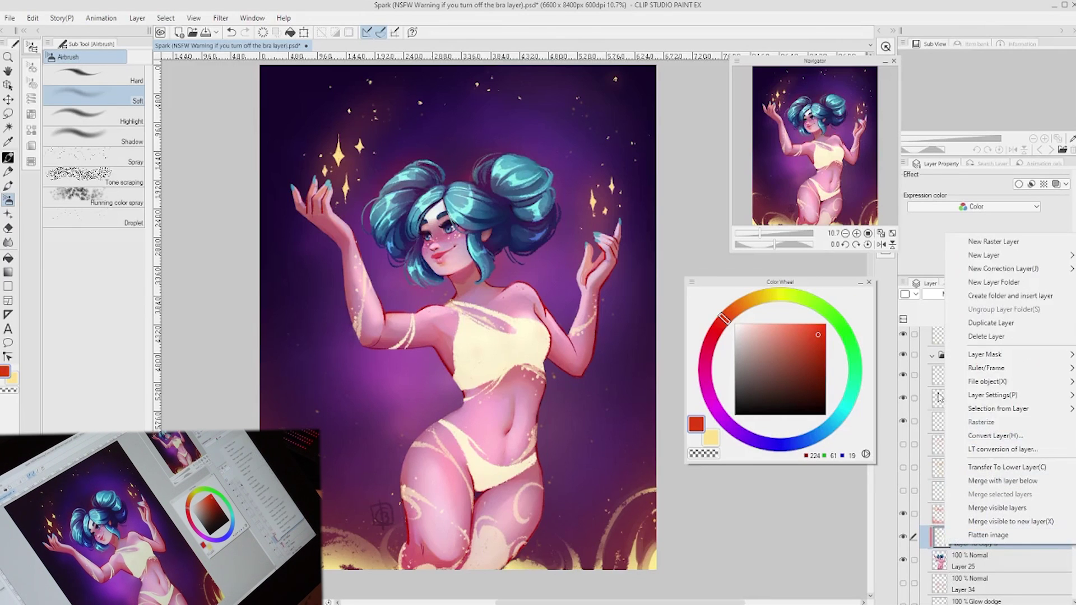
left_click(1006, 324)
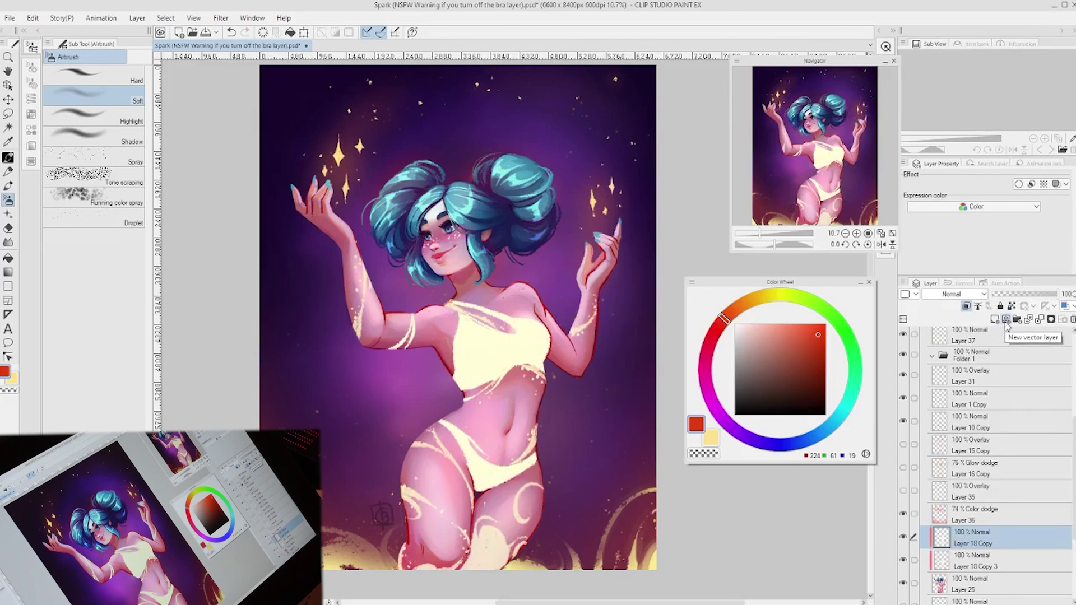
Step: Unclip Layer 18 Copy from the layer below and erase its stray strokes outside the body with the Teague's Folly pen in transparent colour
left_click(967, 306)
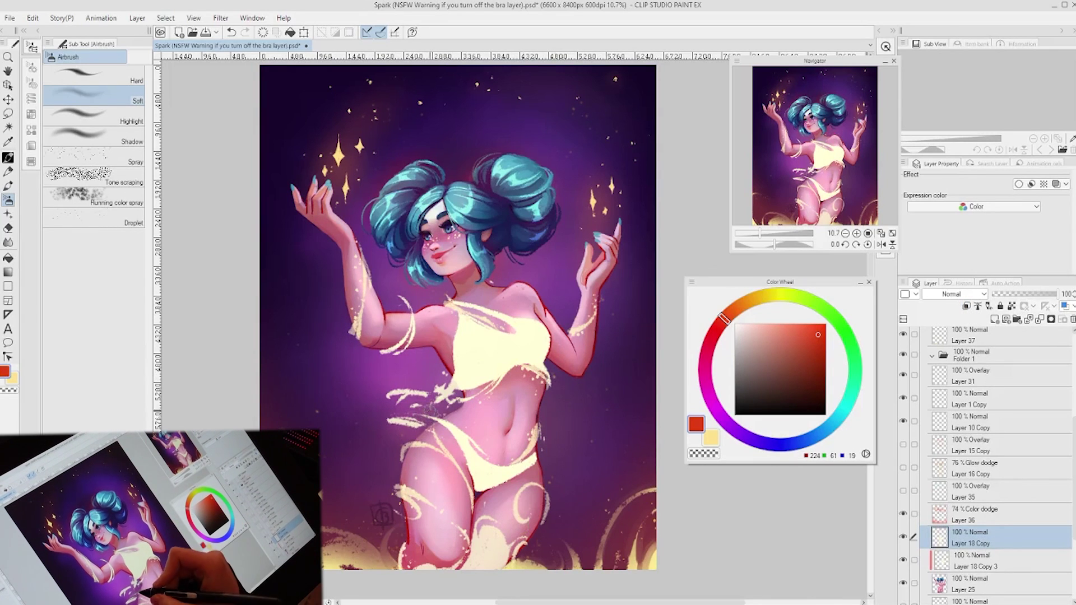
key("p")
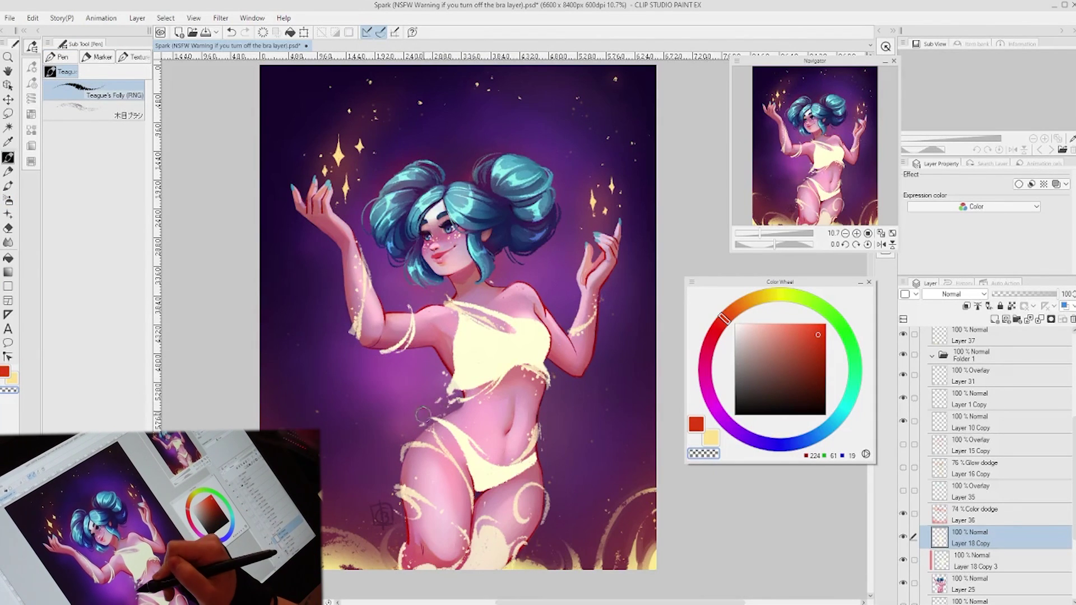
Step: Set the blend mode of Layer 18 Copy to Glow dodge
left_click(985, 296)
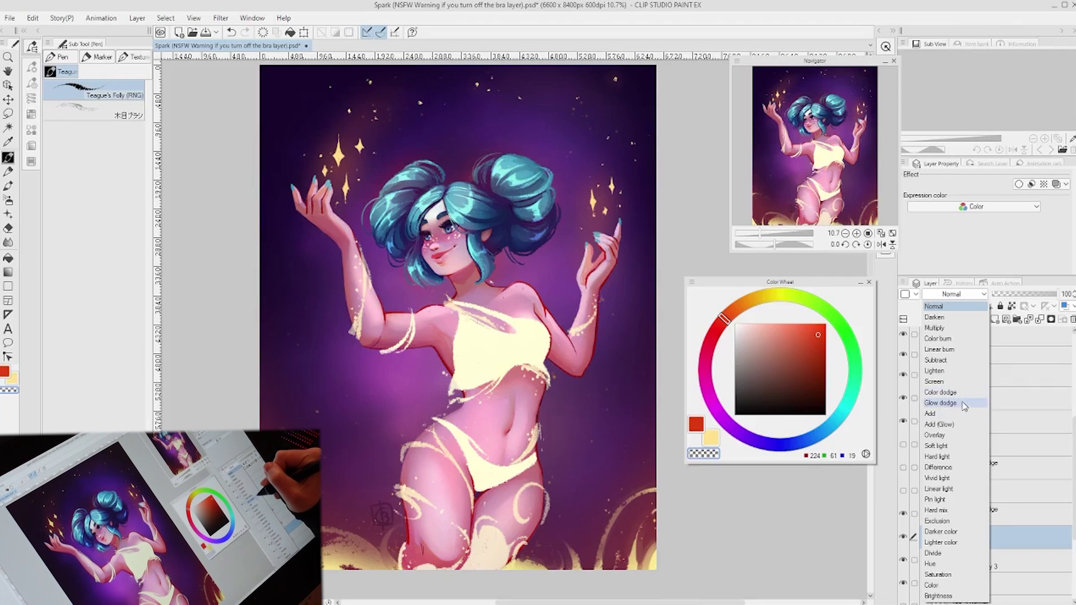
left_click(941, 403)
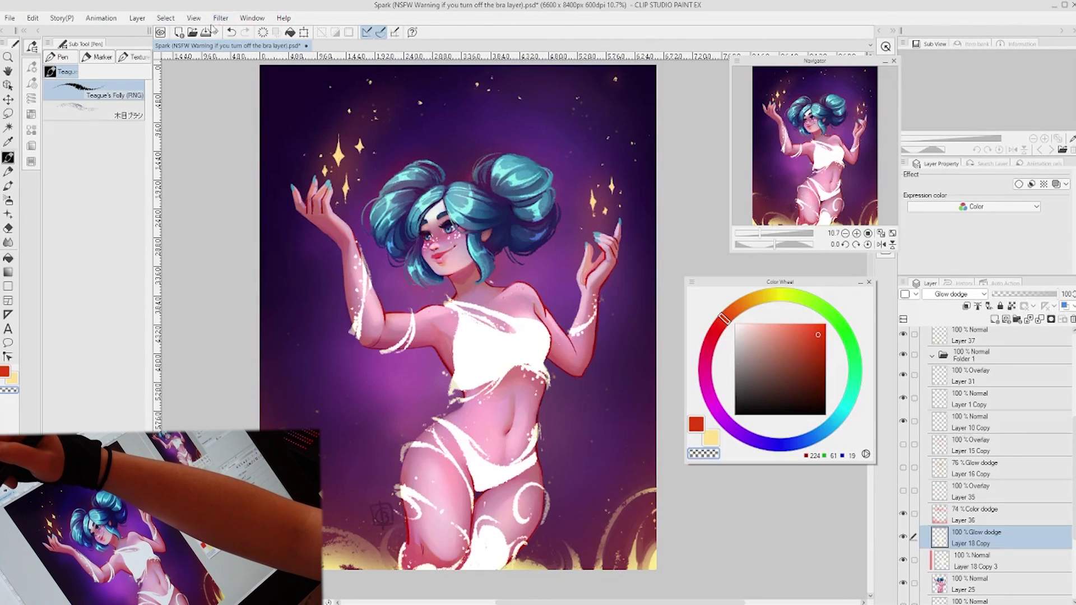
left_click(33, 18)
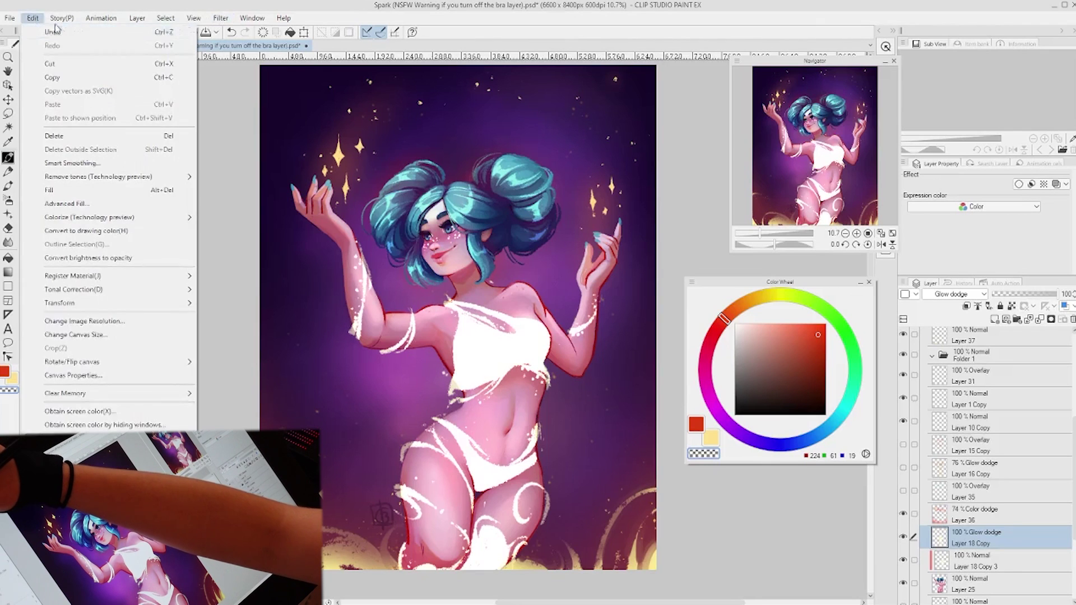
mouse_move(194, 18)
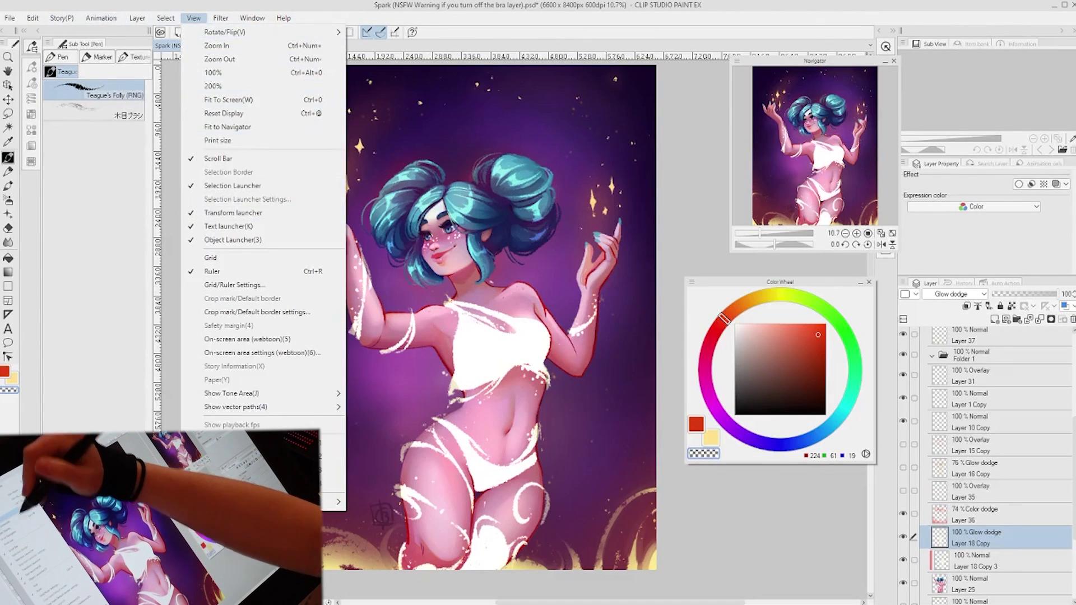
key("Escape")
Step: Apply a Gaussian blur with a strength of 141.17 to Layer 18 Copy
left_click(220, 19)
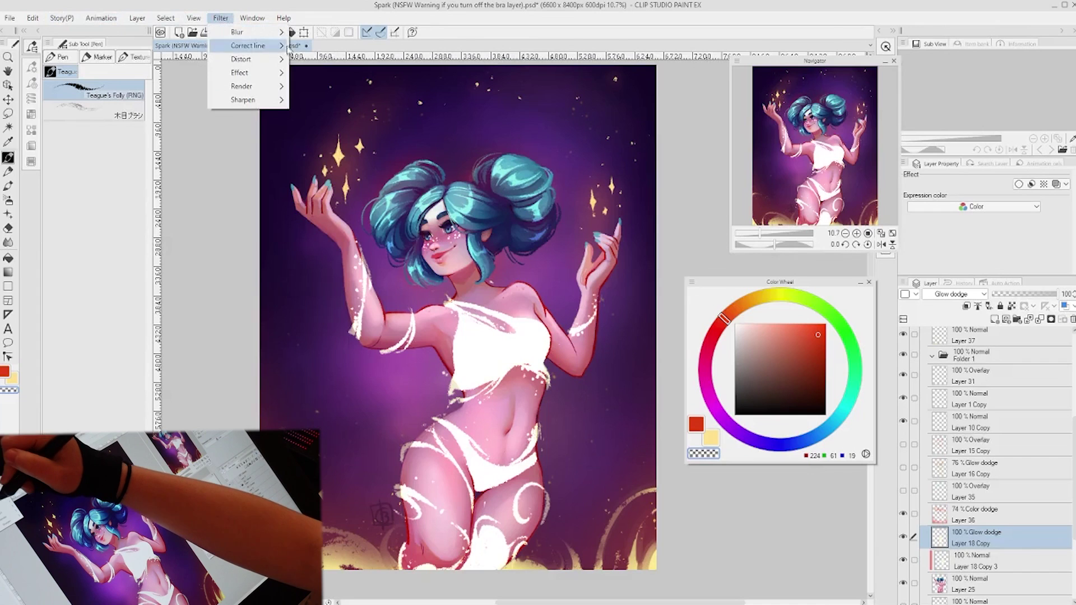
mouse_move(285, 34)
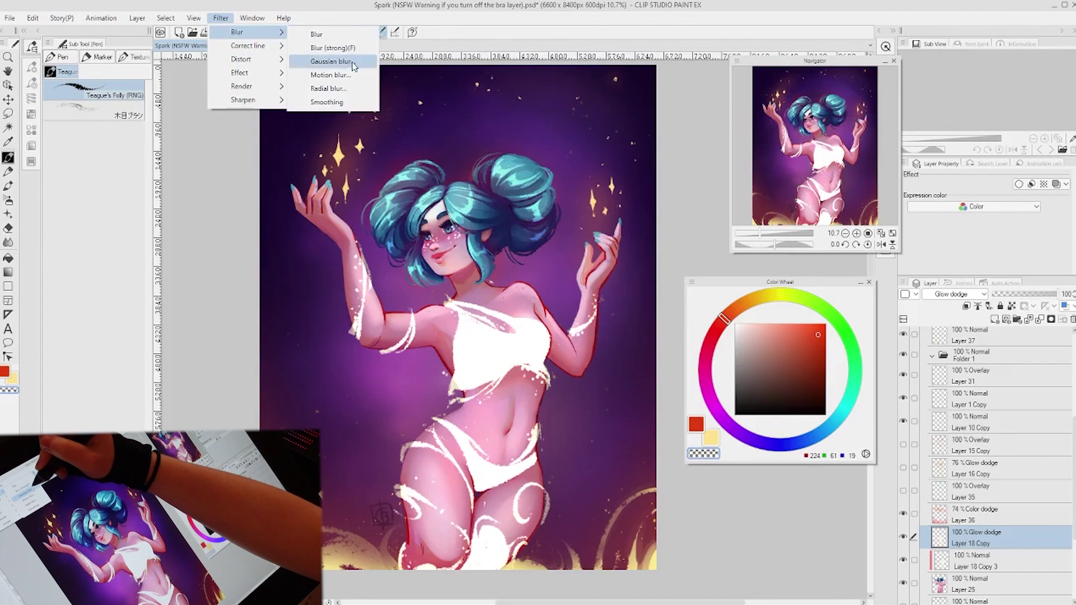
left_click(325, 62)
left_click_drag(529, 263, 541, 268)
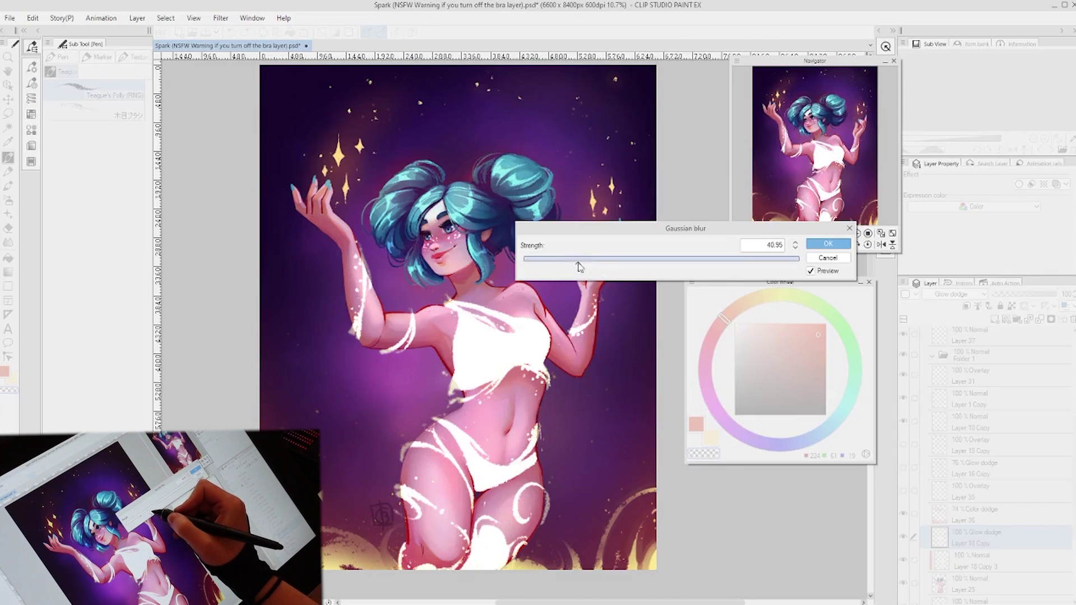
left_click_drag(587, 271, 604, 267)
left_click_drag(683, 270, 706, 270)
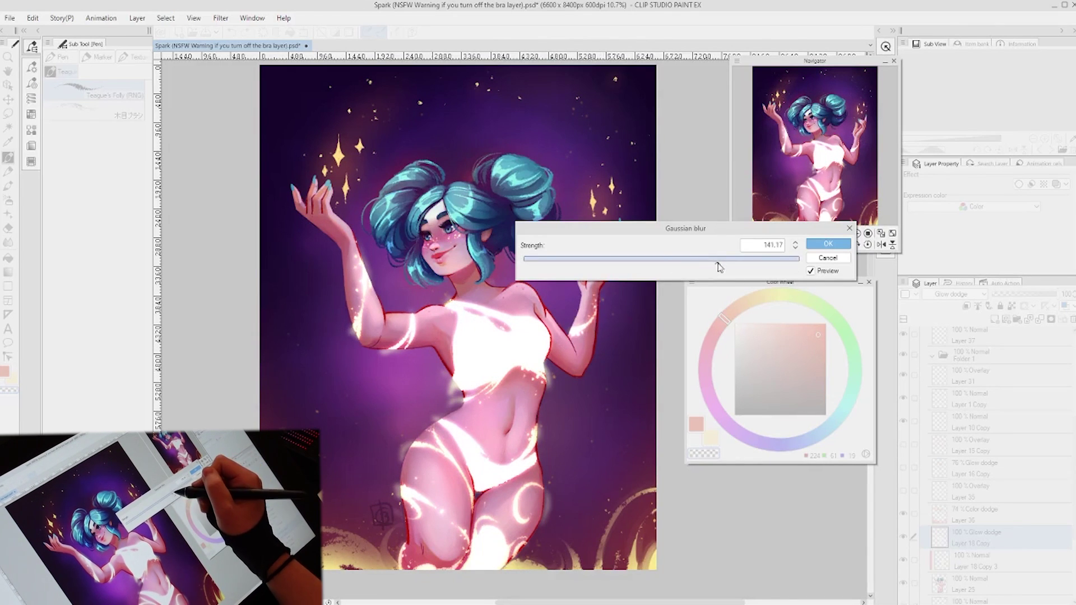
left_click(827, 243)
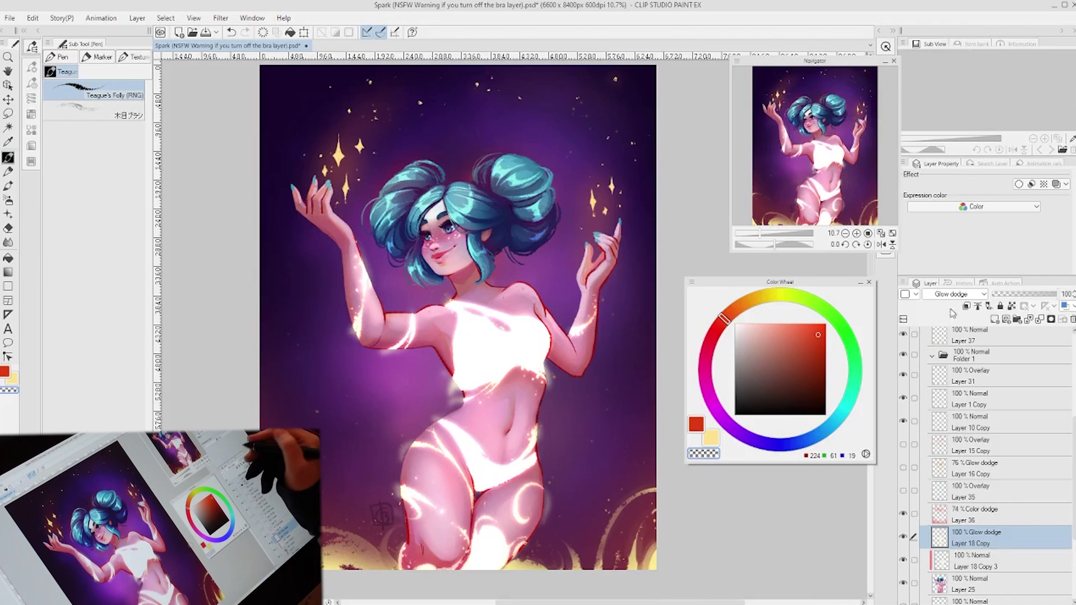
Step: Switch Layer 18 Copy to the Normal blend mode and back to Glow dodge to compare them
left_click(975, 293)
left_click(953, 307)
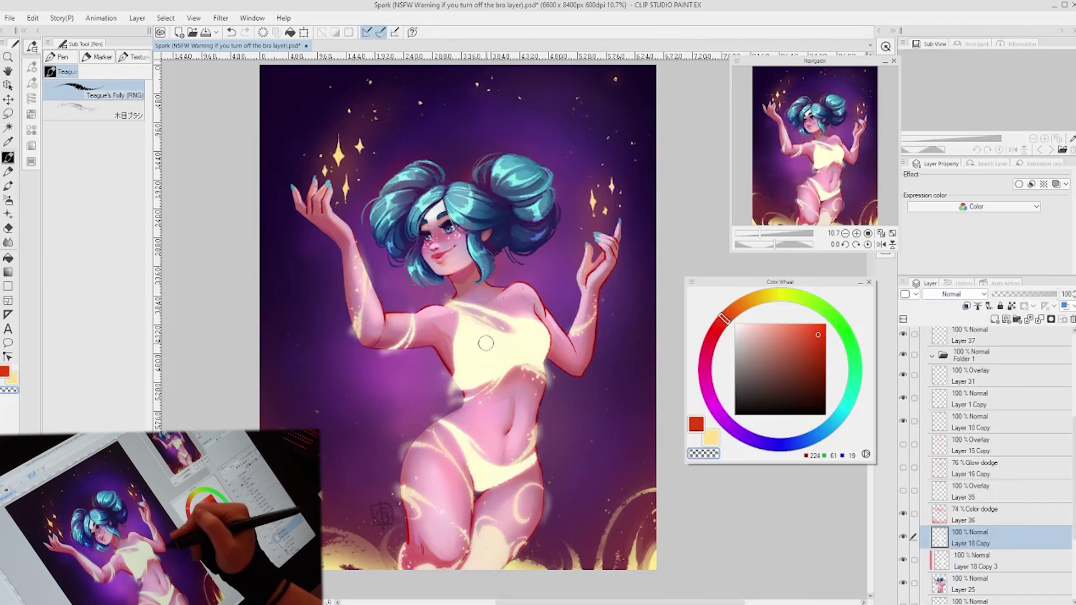
left_click(953, 297)
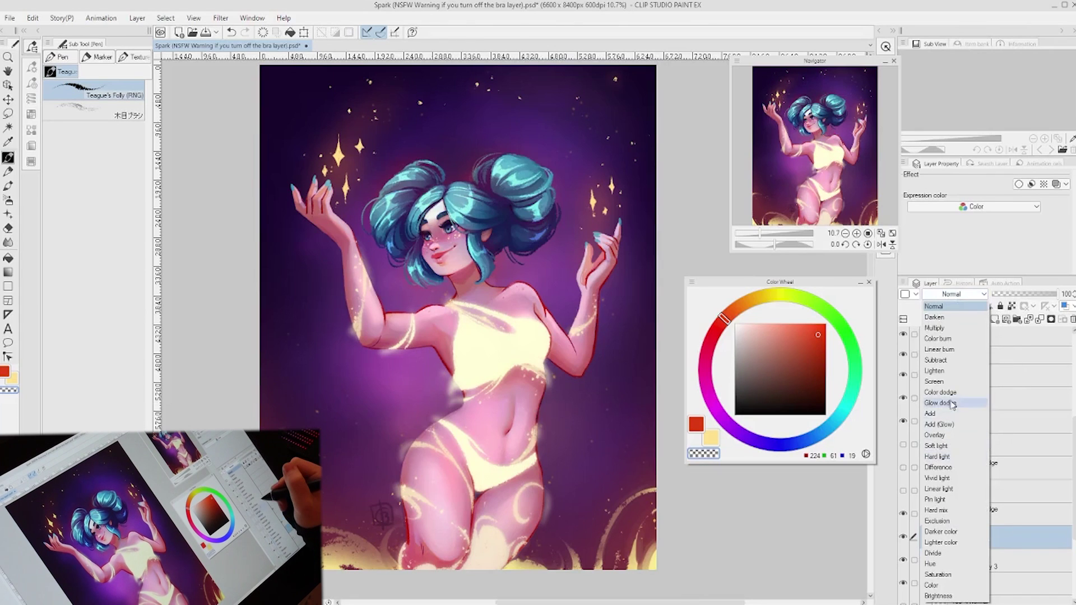
left_click(959, 403)
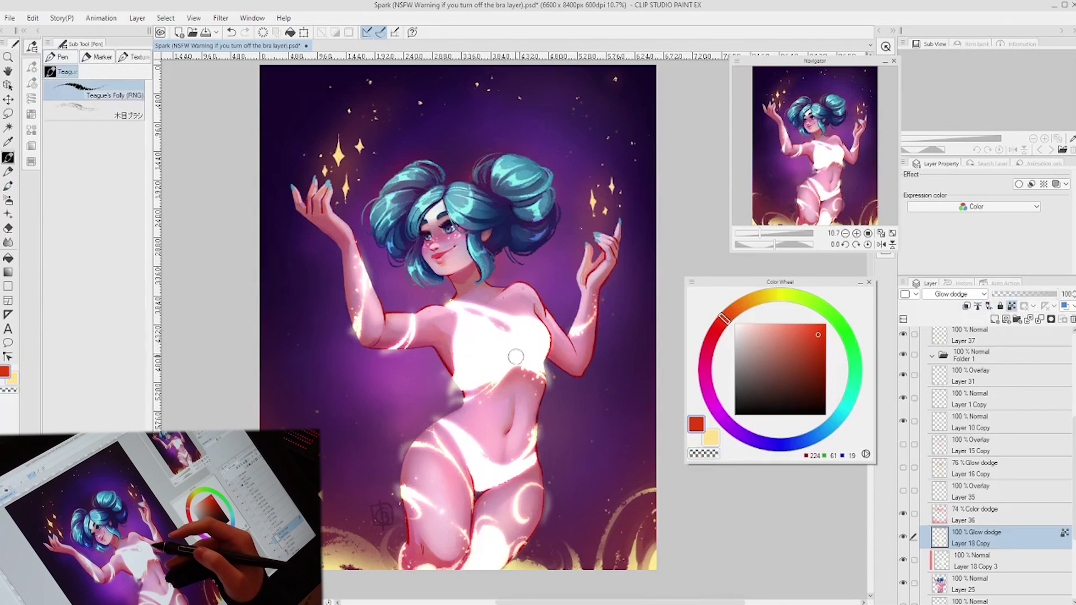
Step: Lock the transparent pixels of Layer 18 Copy and paint over its glow in red with the Teague's Folly pen
mouse_move(583, 359)
left_mouse_down()
mouse_move(541, 381)
mouse_move(540, 320)
mouse_move(521, 340)
mouse_move(510, 325)
mouse_move(377, 321)
mouse_move(342, 269)
mouse_move(339, 223)
mouse_move(361, 231)
mouse_move(425, 338)
mouse_move(504, 355)
mouse_move(509, 471)
mouse_move(472, 567)
mouse_move(424, 511)
mouse_move(413, 463)
mouse_move(441, 420)
mouse_move(459, 438)
mouse_move(473, 424)
mouse_move(512, 458)
mouse_move(532, 453)
mouse_move(548, 467)
mouse_move(558, 378)
mouse_move(542, 334)
left_mouse_up()
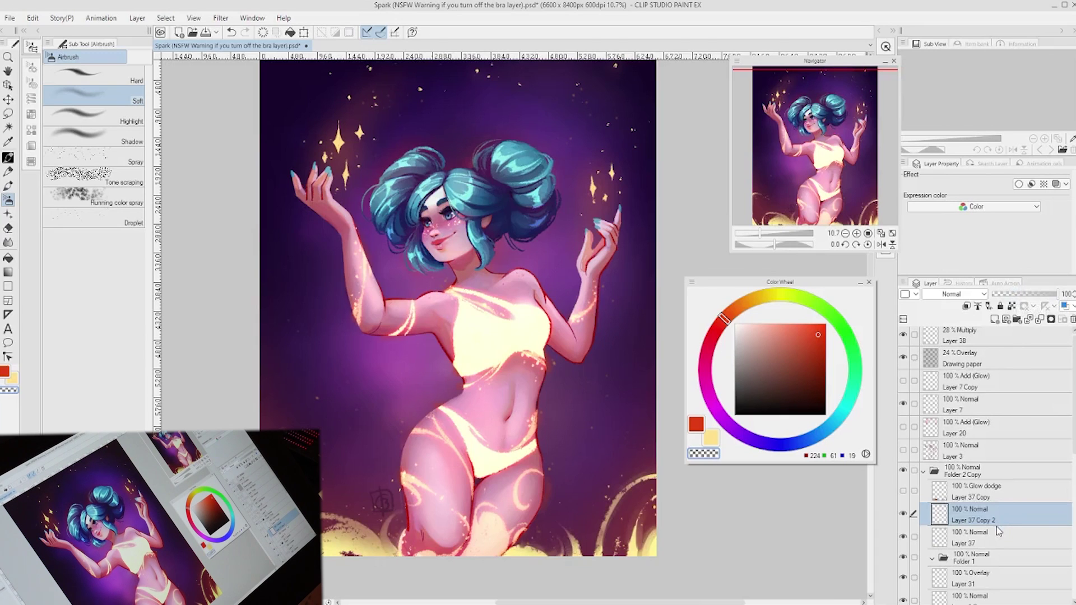
Step: Apply a Gaussian blur with a strength of 150.91 to Layer 37 Copy 2 and set its blend mode to Glow dodge
left_click(228, 21)
mouse_move(252, 32)
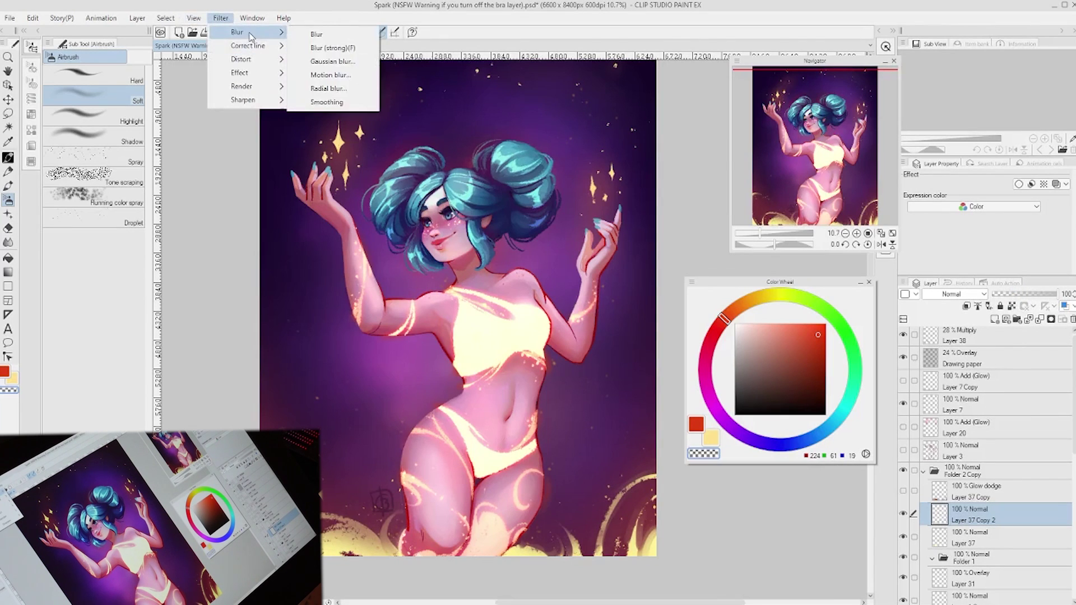
left_click(355, 63)
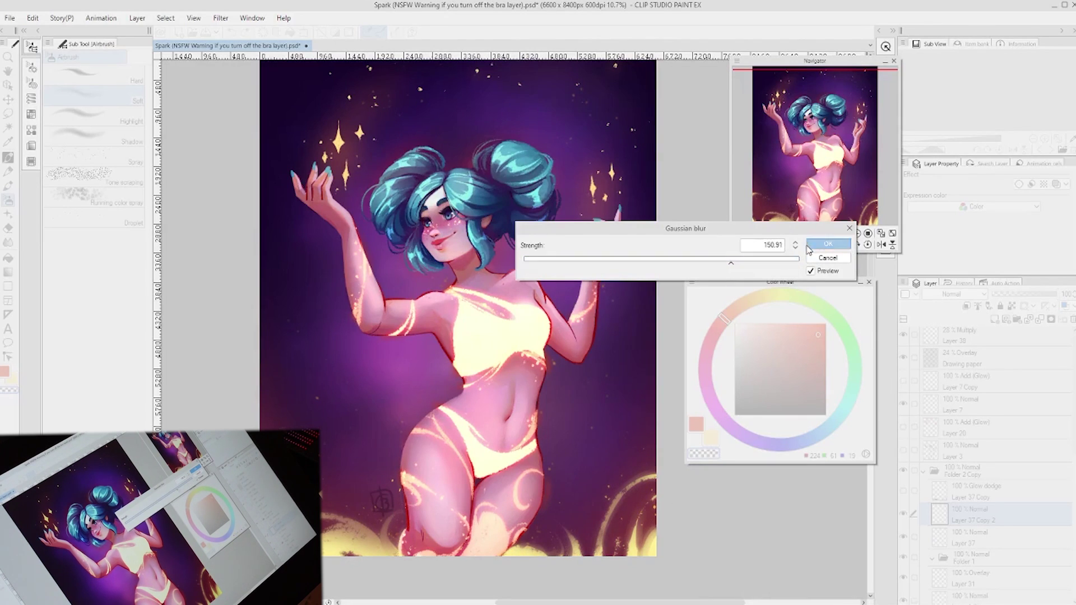
left_click(828, 244)
left_click(975, 294)
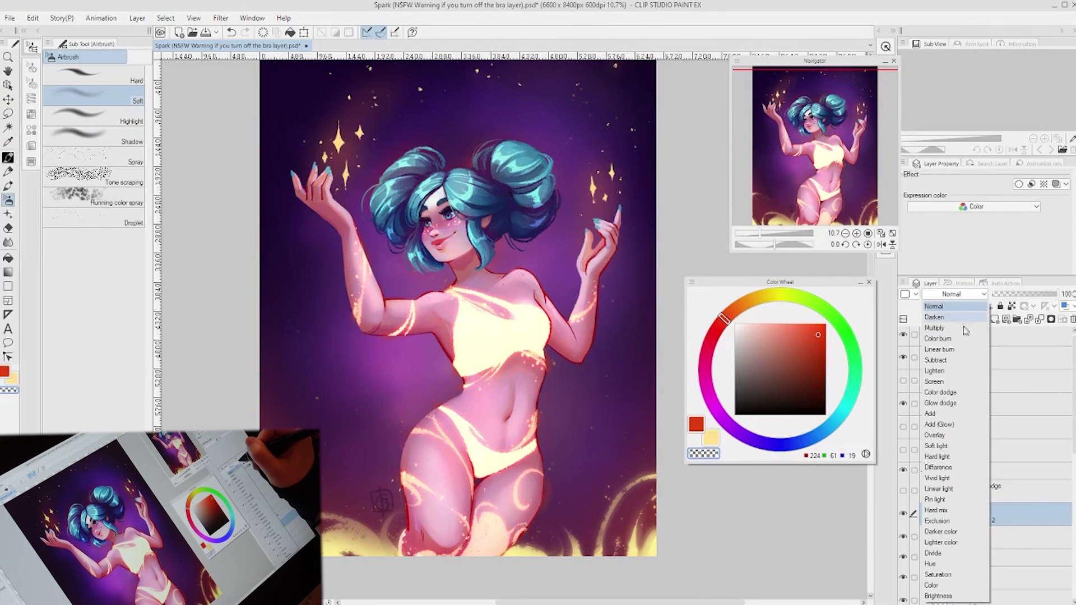
left_click(955, 405)
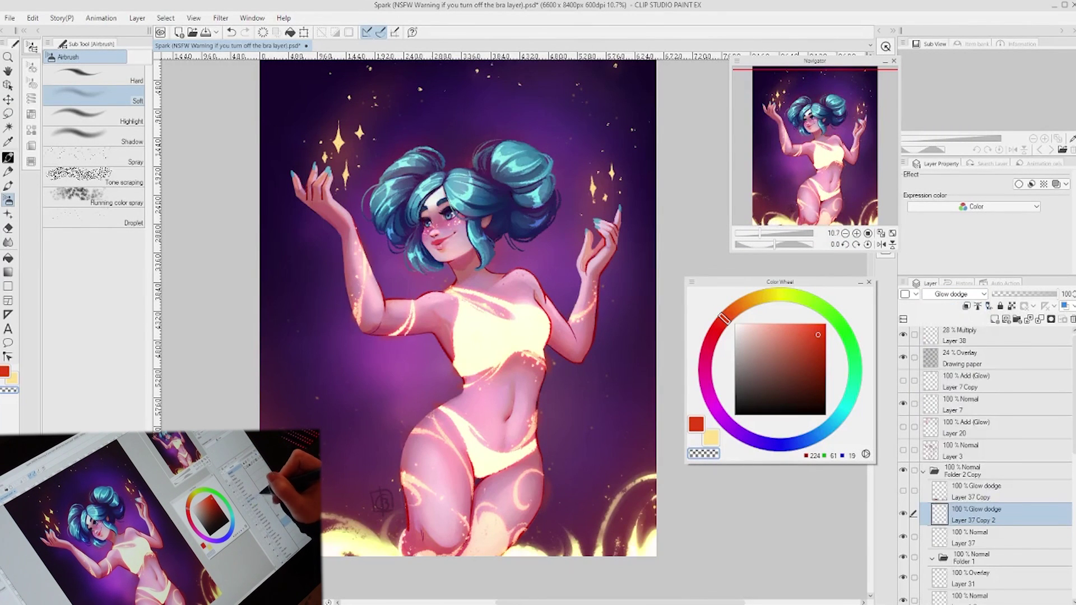
Step: Adjust Layer 37 Copy 2 to hue -49, saturation 100 and luminosity -32 with the Hue/Saturation/Luminosity correction
left_click(10, 18)
mouse_move(32, 18)
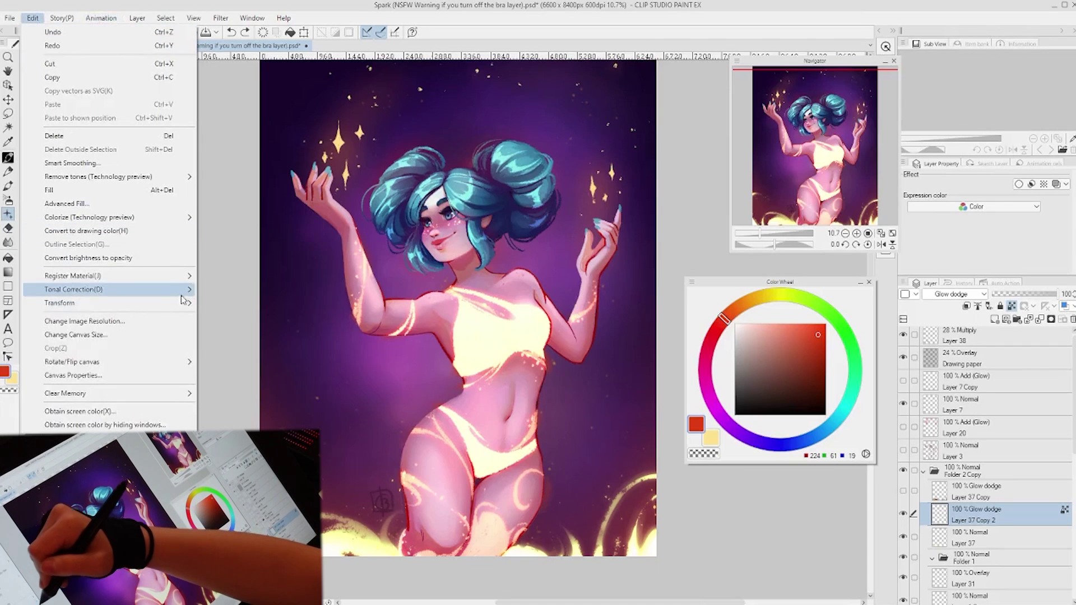
mouse_move(193, 294)
left_click(261, 305)
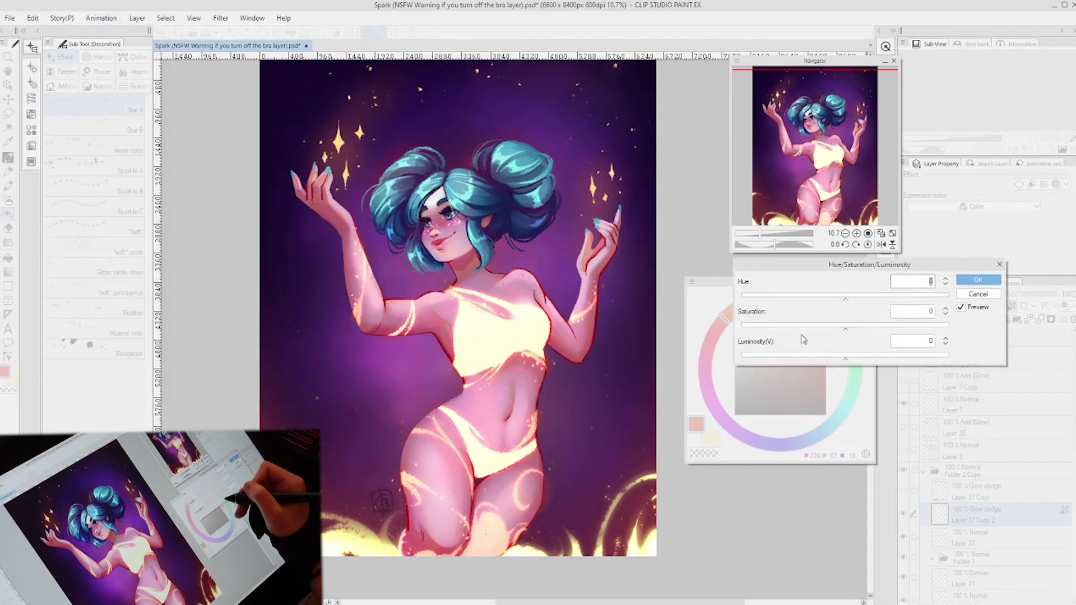
left_click_drag(846, 264, 606, 217)
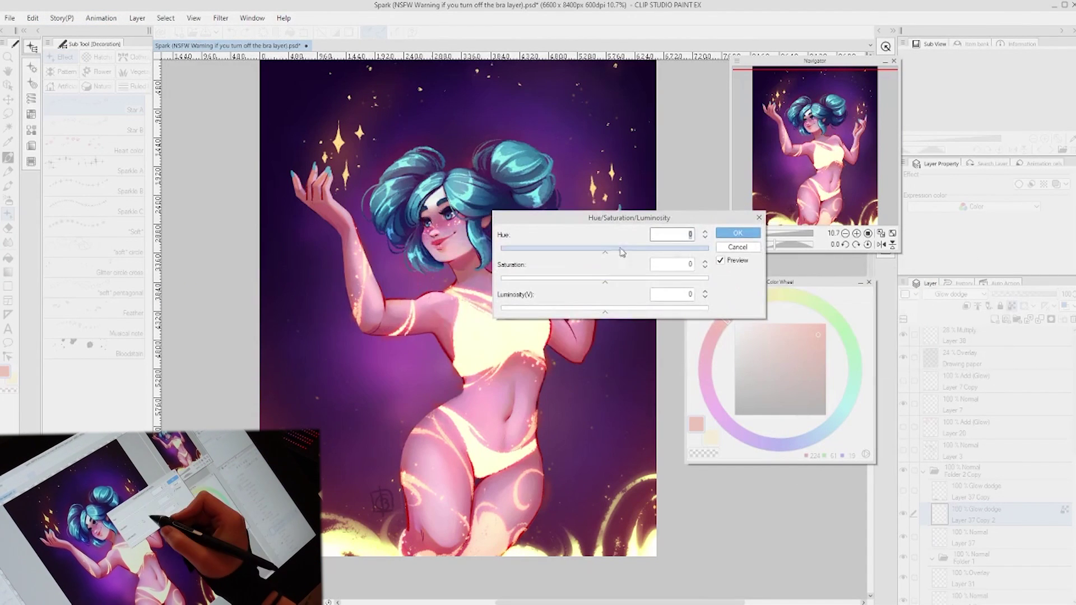
left_click_drag(572, 283, 699, 285)
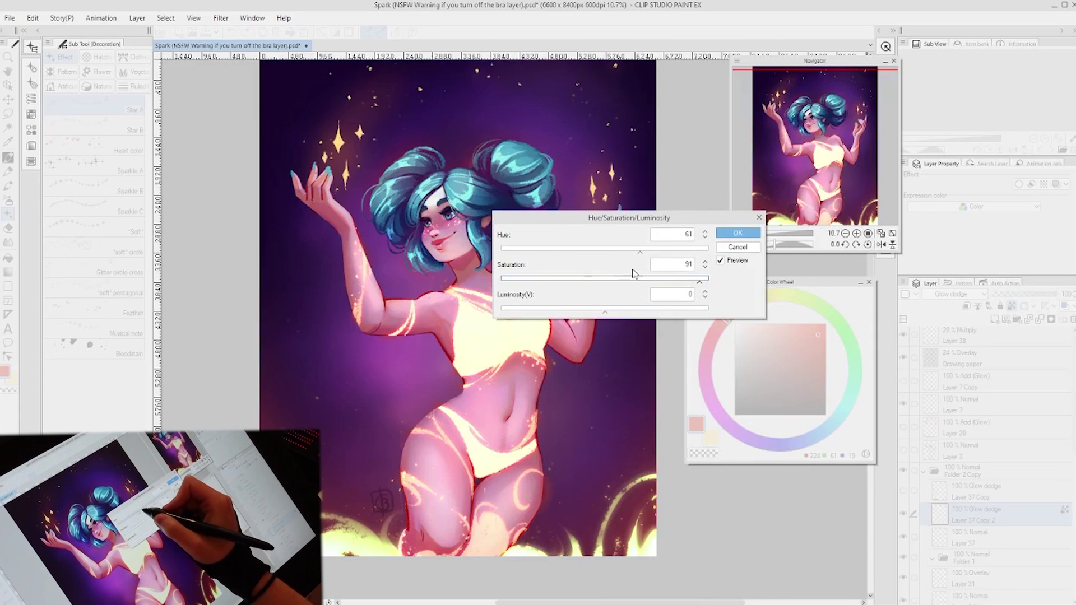
left_click_drag(614, 255, 567, 247)
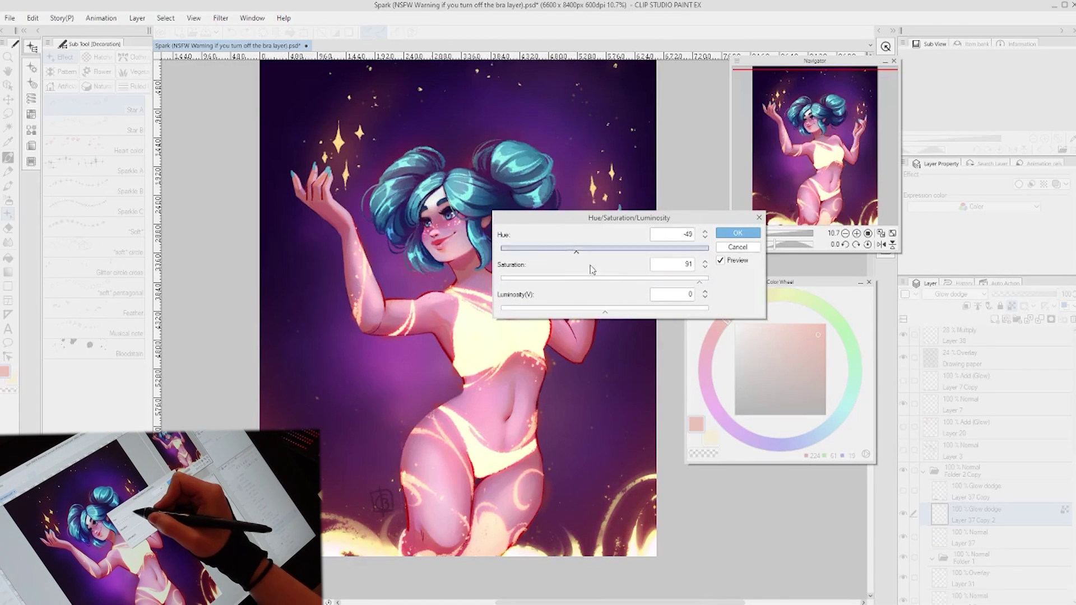
left_click(570, 311)
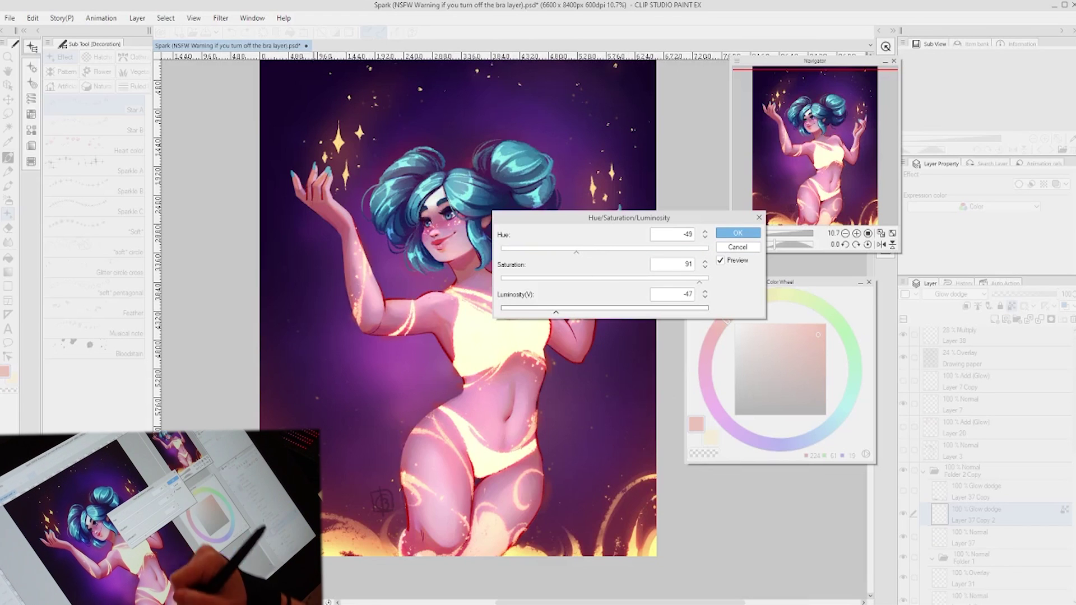
left_click_drag(559, 306, 571, 308)
left_click_drag(705, 283, 715, 286)
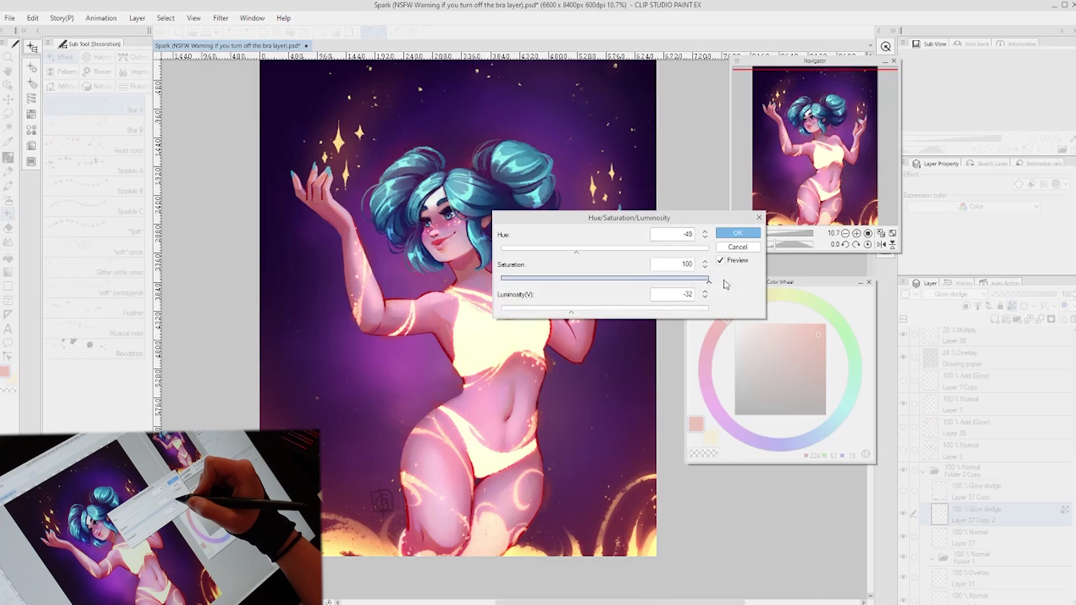
left_click(737, 233)
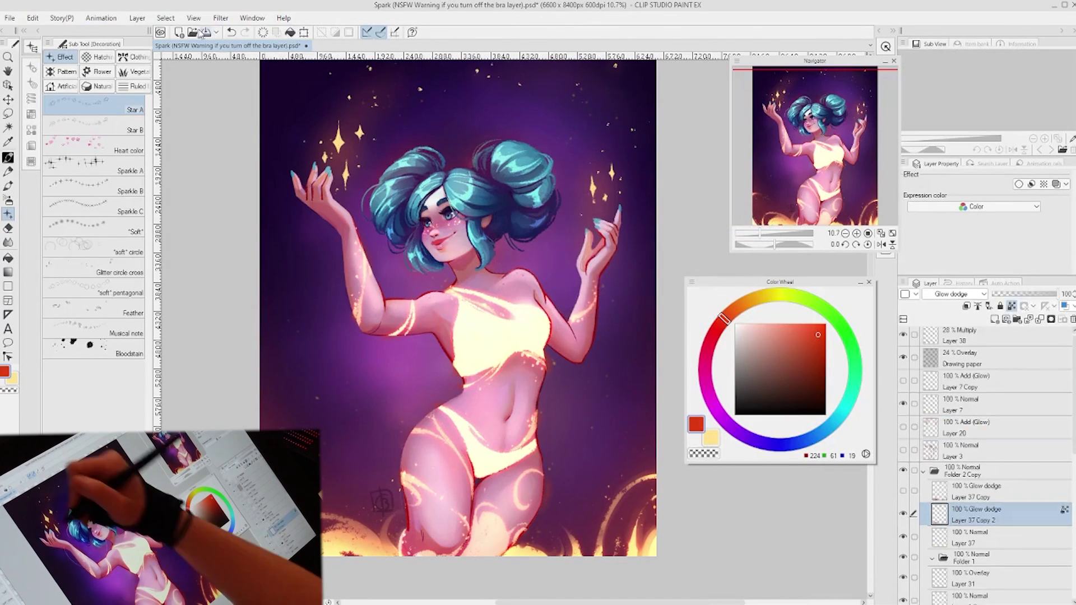
Step: Create a new layer directly above Layer 20 and set its blend mode to Add (Glow)
left_click(966, 431)
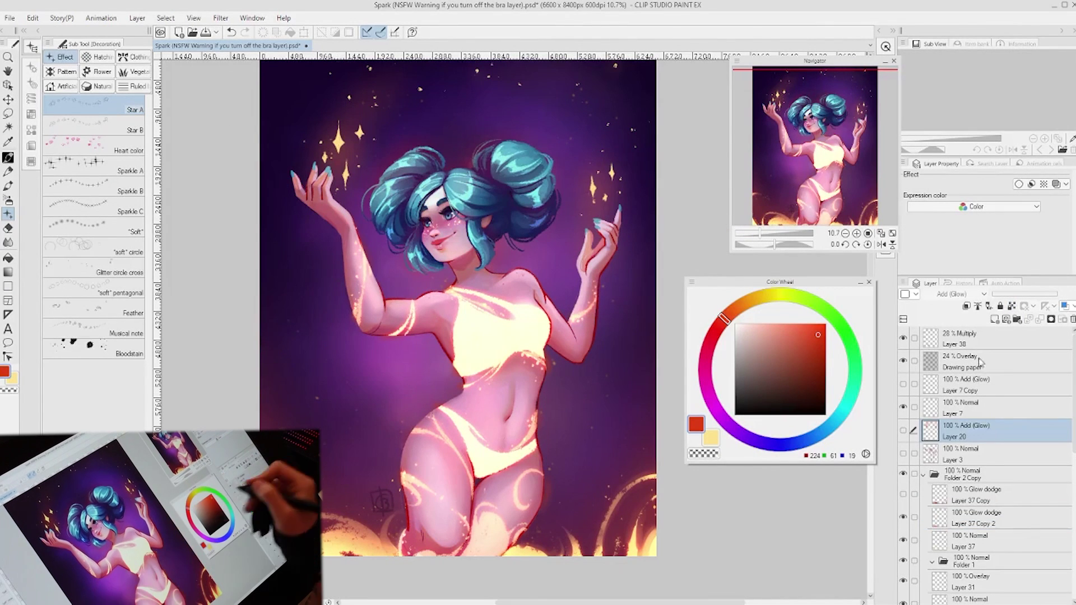
left_click(994, 320)
left_click(965, 296)
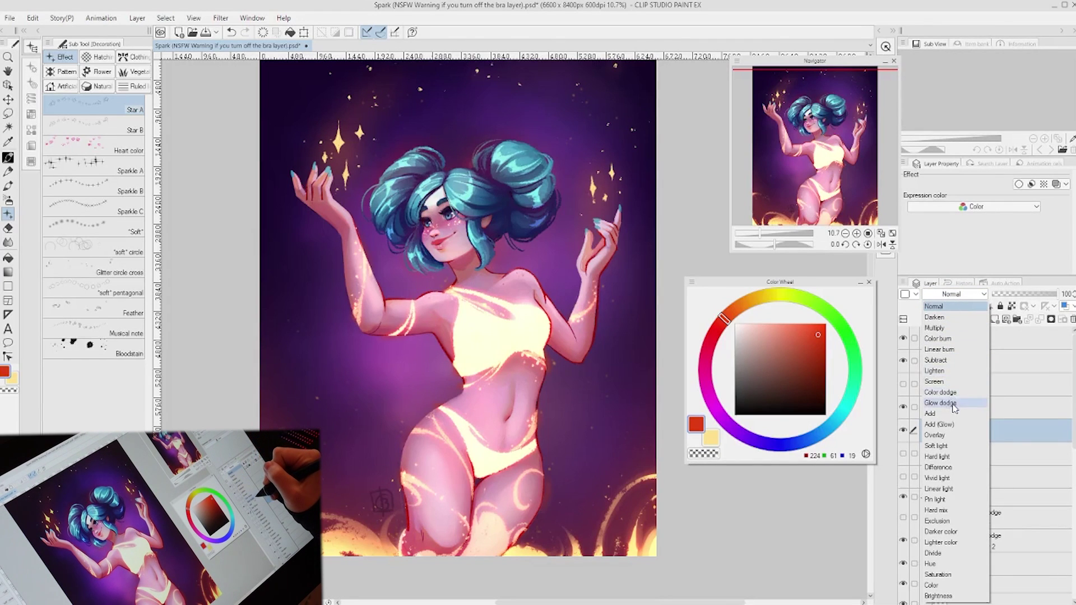
key("Escape")
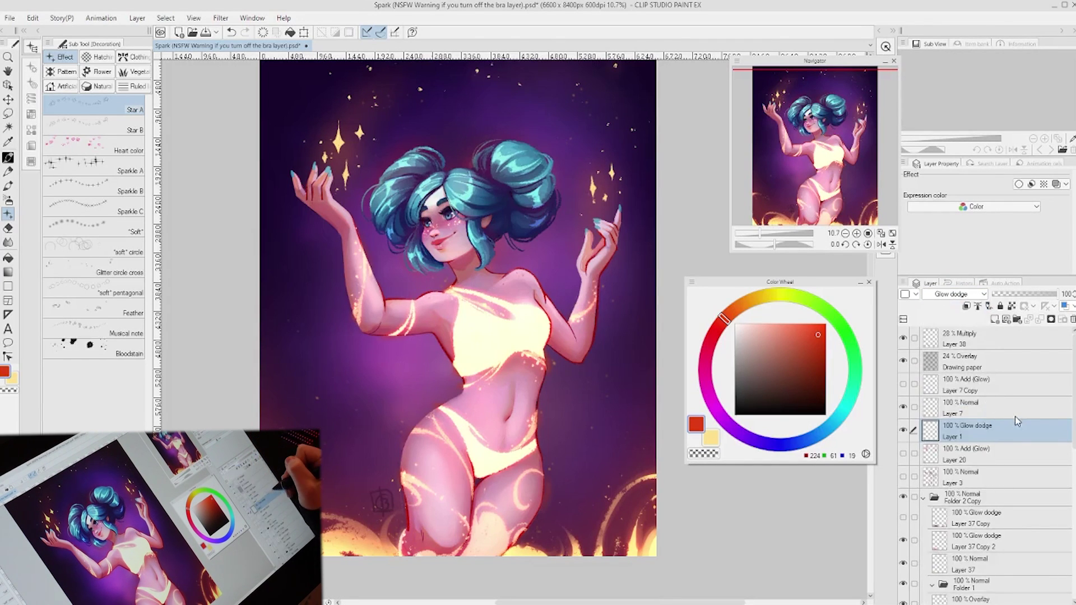
left_click(952, 294)
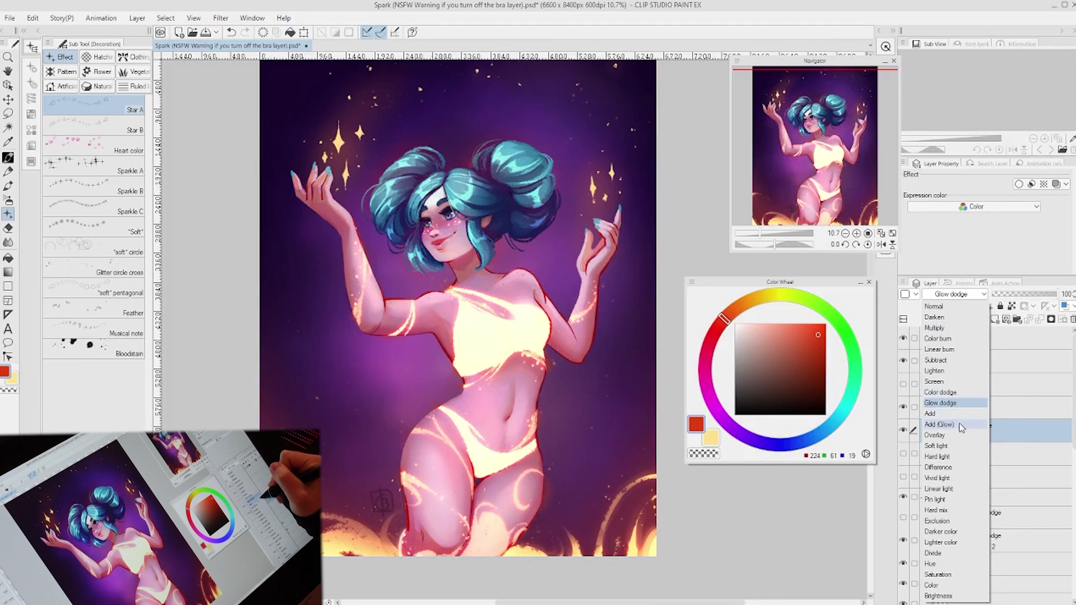
left_click(939, 425)
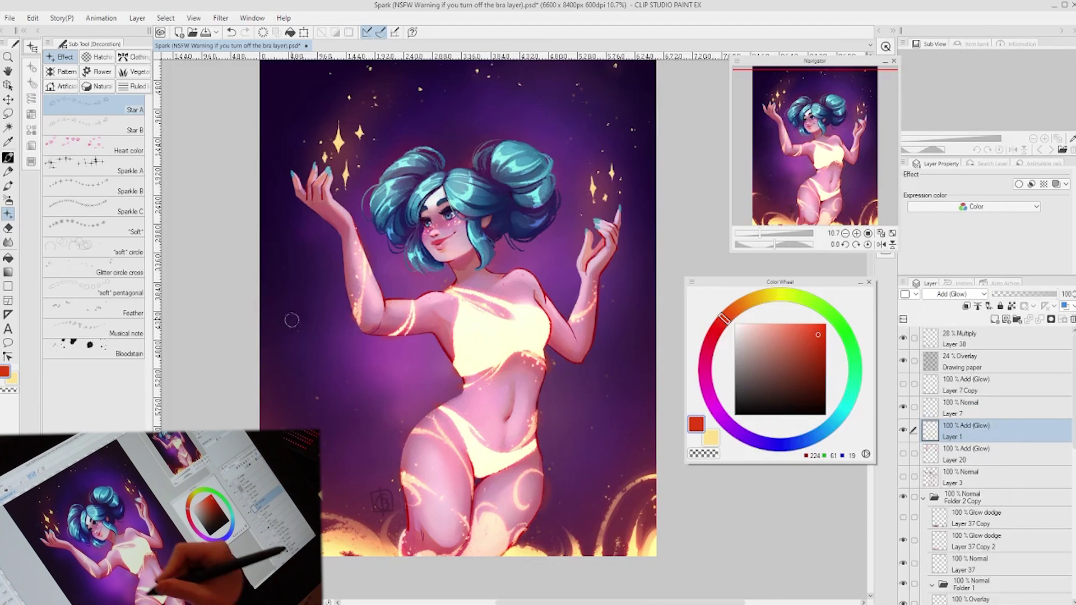
Step: Airbrush a soft red glow on Layer 1 in an arc above the head, joining the sparkles over both hands
key("b")
key("b")
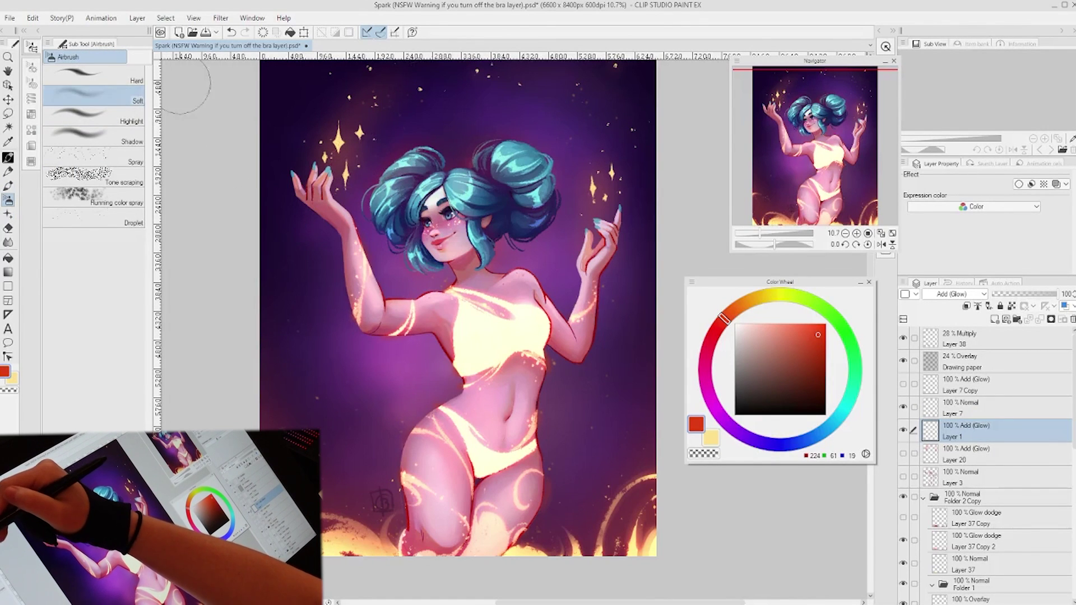
mouse_move(321, 169)
left_mouse_down()
mouse_move(335, 137)
mouse_move(348, 130)
mouse_move(333, 151)
mouse_move(366, 115)
mouse_move(335, 169)
mouse_move(364, 116)
left_mouse_up()
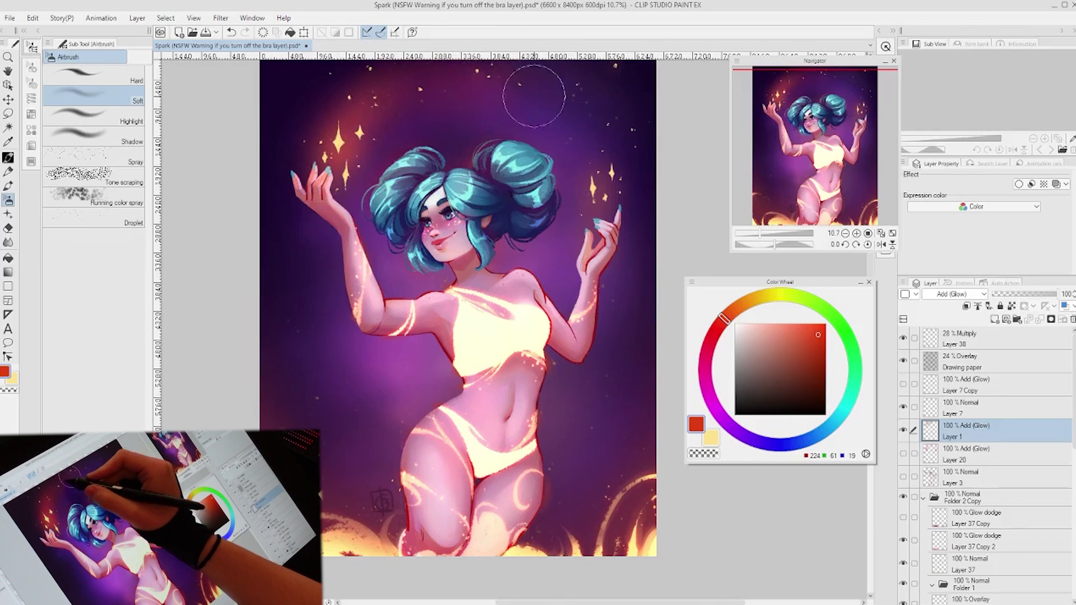
mouse_move(605, 194)
left_mouse_down()
mouse_move(602, 153)
mouse_move(556, 96)
mouse_move(608, 176)
mouse_move(570, 107)
mouse_move(497, 62)
mouse_move(548, 107)
left_mouse_up()
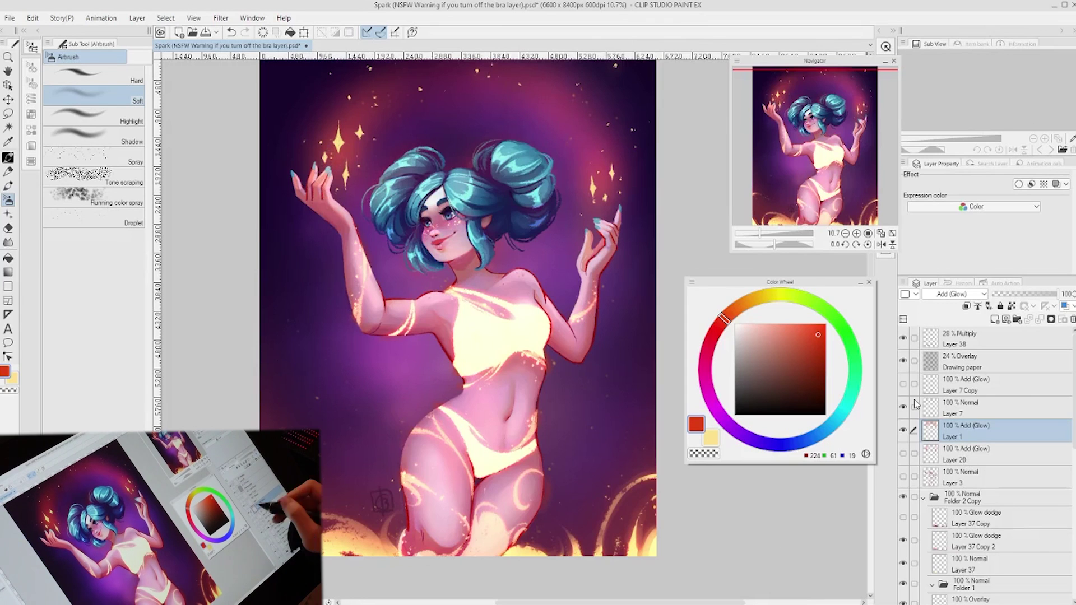
Step: Duplicate the sparkle layer, Layer 7, and set the copy's blend mode to Add (Glow)
left_click(992, 412)
right_click(977, 412)
left_click(902, 408)
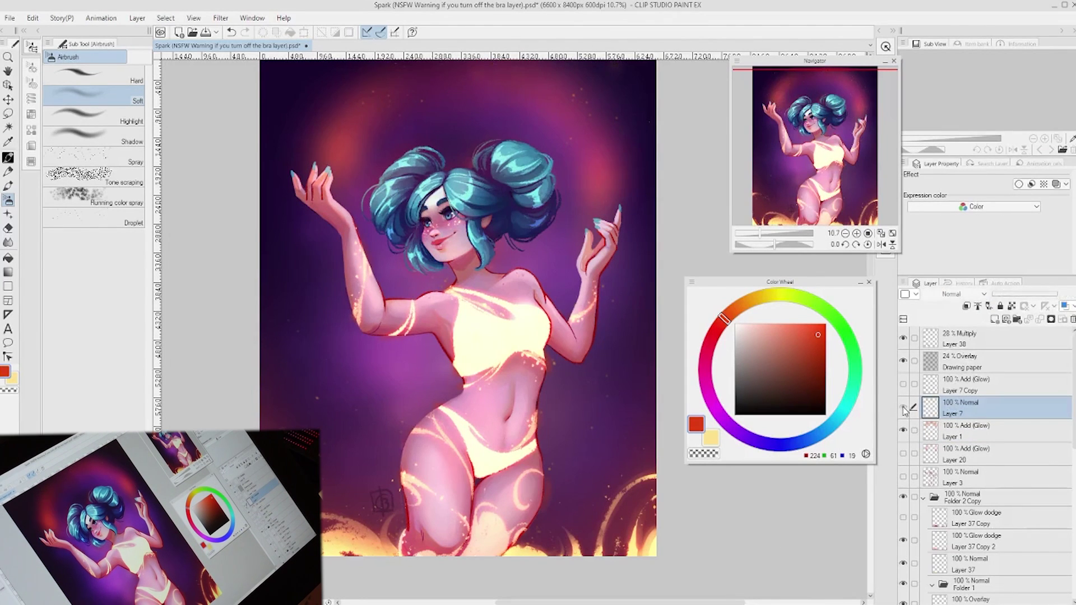
left_click(903, 408)
right_click(952, 411)
left_click(1009, 194)
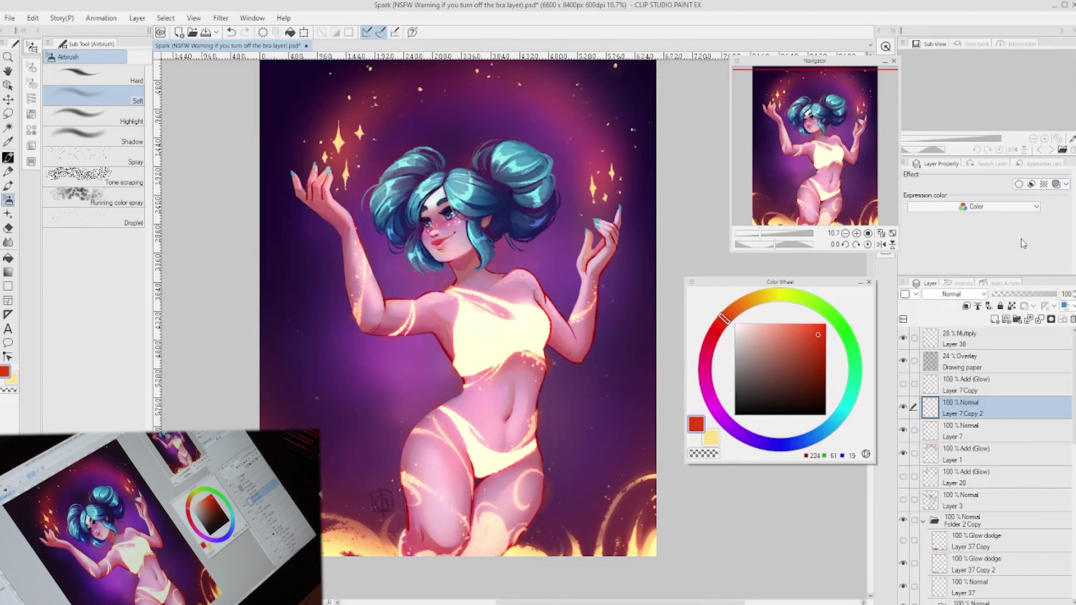
left_click(956, 294)
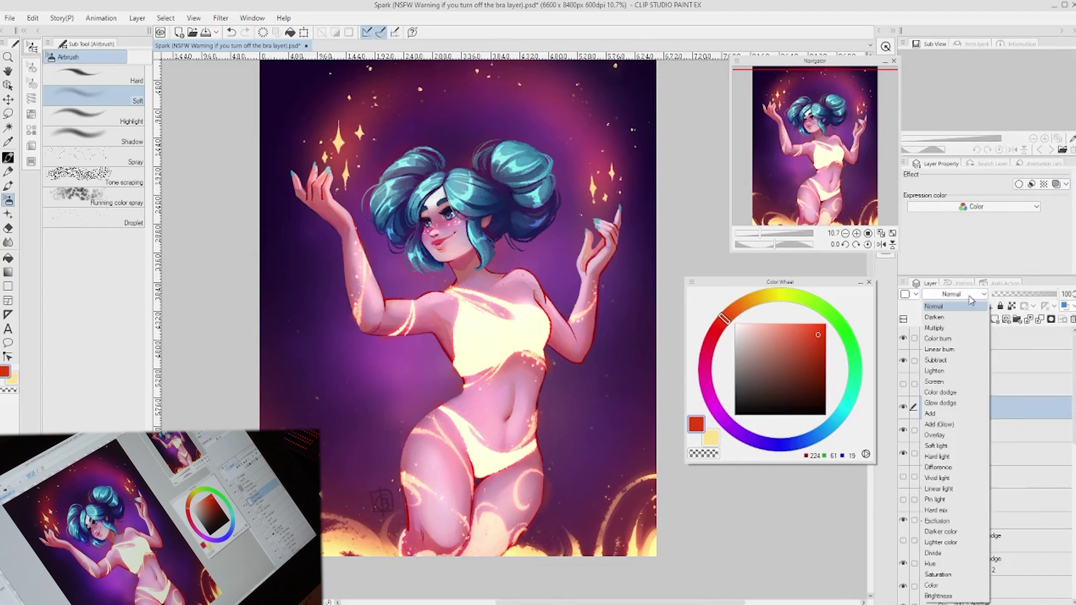
left_click(947, 425)
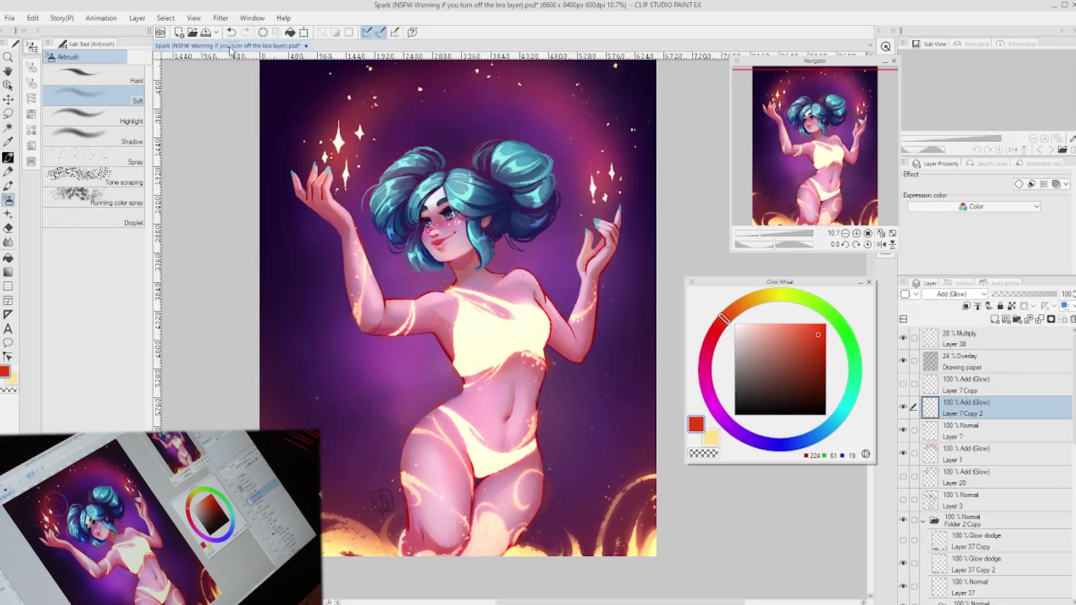
Step: Apply a Gaussian blur to the duplicated sparkle layer, Layer 7 Copy 2, to form a halo around the sparkles
left_click(221, 17)
mouse_move(247, 32)
left_click(333, 62)
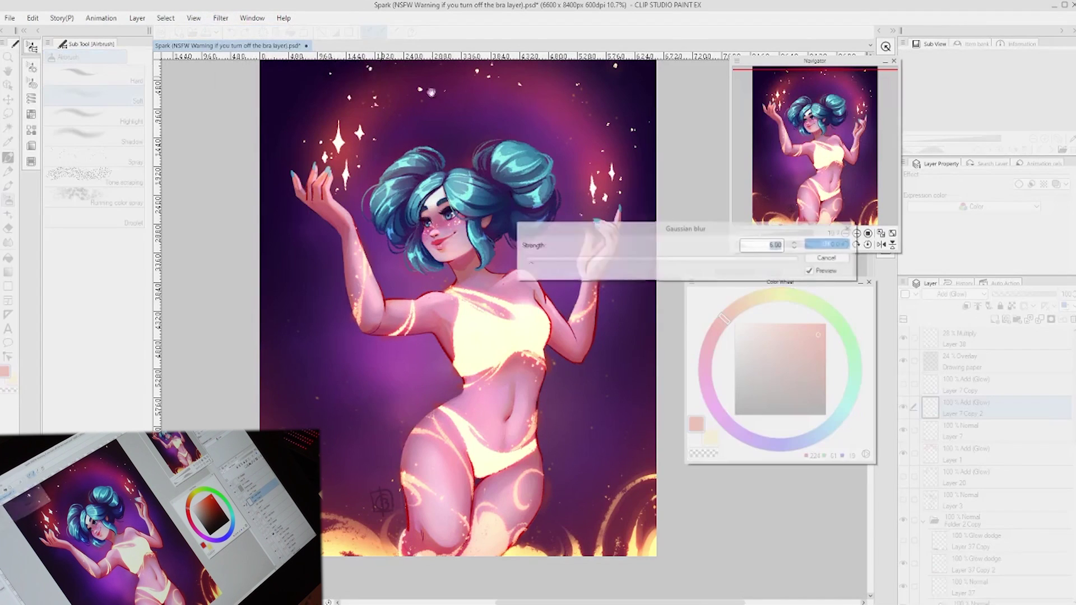
left_click_drag(605, 255, 595, 263)
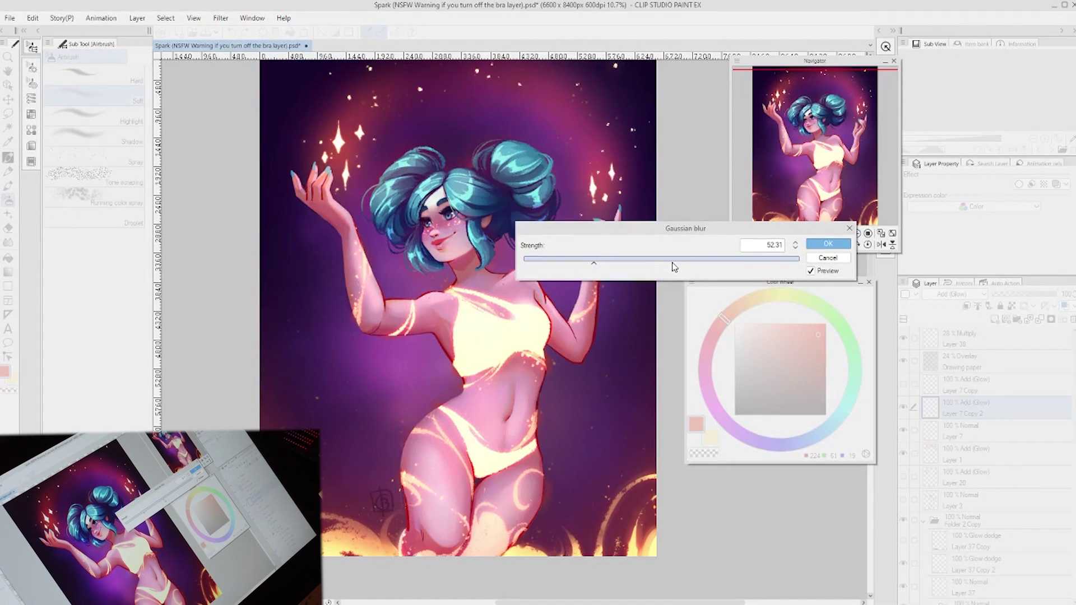
left_click_drag(726, 260, 674, 259)
key("Return")
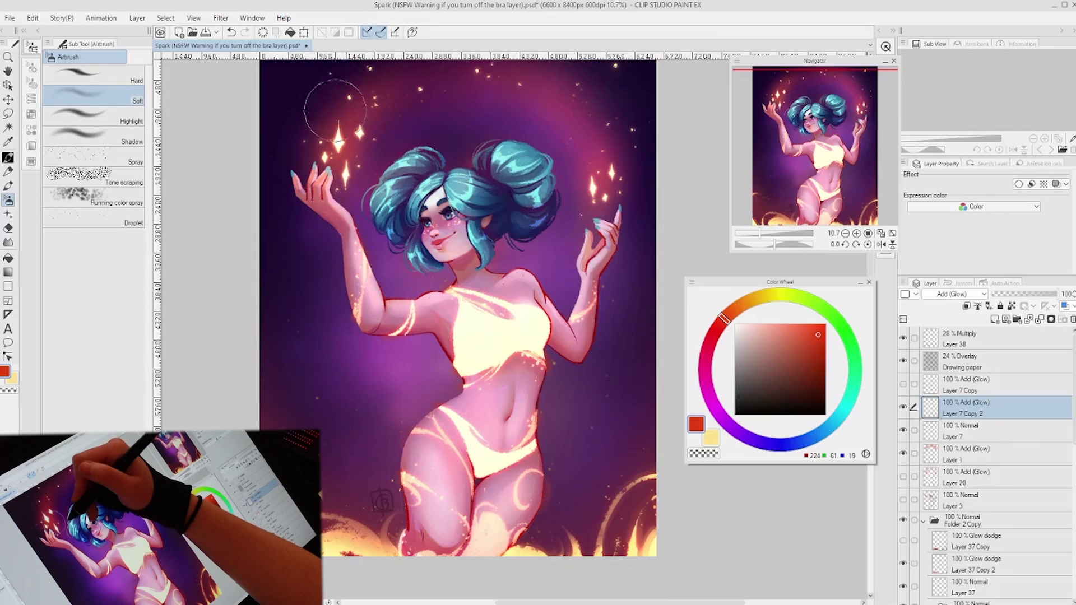
Step: Set Layer 7 Copy 2 to saturation 91 and luminosity -13 with hue 0 using the Hue/Saturation/Luminosity correction
left_click(221, 18)
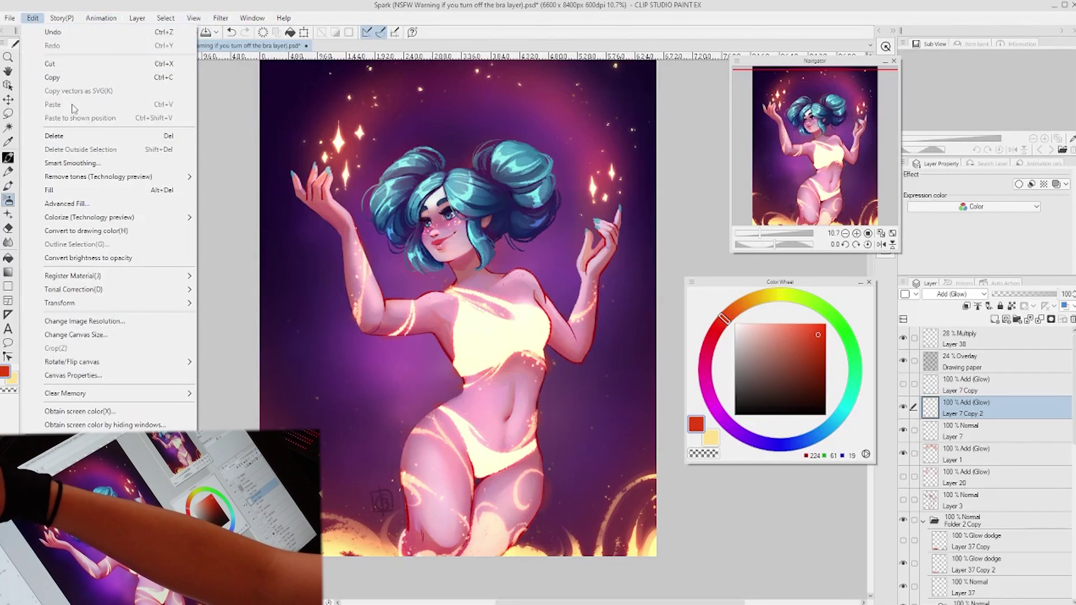
mouse_move(112, 289)
left_click(241, 330)
left_click_drag(687, 216, 559, 347)
left_click_drag(477, 405, 571, 404)
left_click_drag(477, 433, 463, 436)
mouse_move(483, 376)
left_mouse_down()
mouse_move(518, 372)
mouse_move(477, 376)
left_mouse_up()
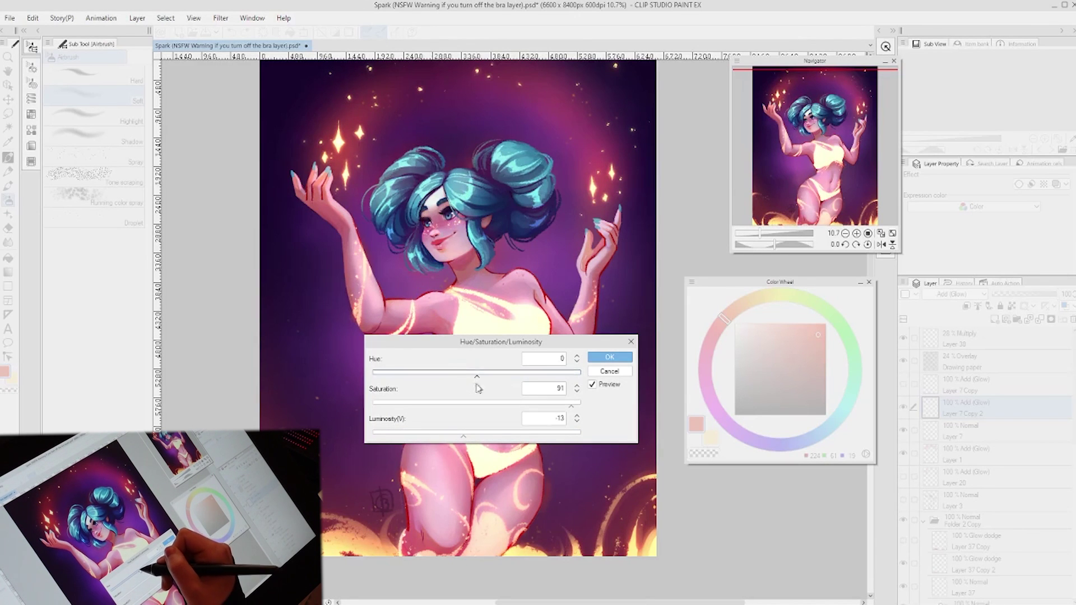
left_click(623, 358)
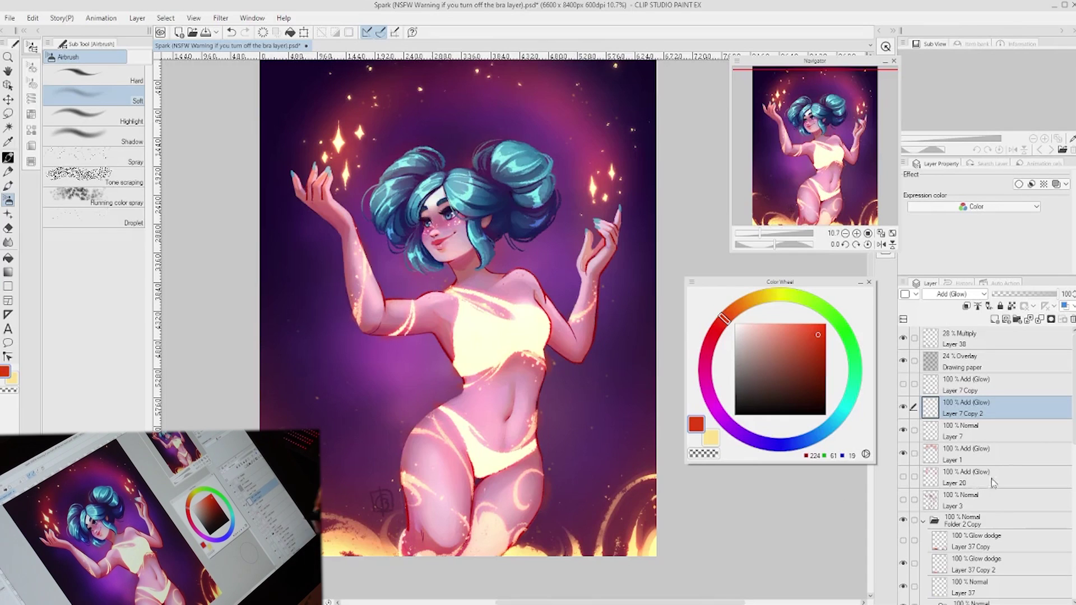
scroll(993, 483, "down", 3)
scroll(994, 483, "up", 3)
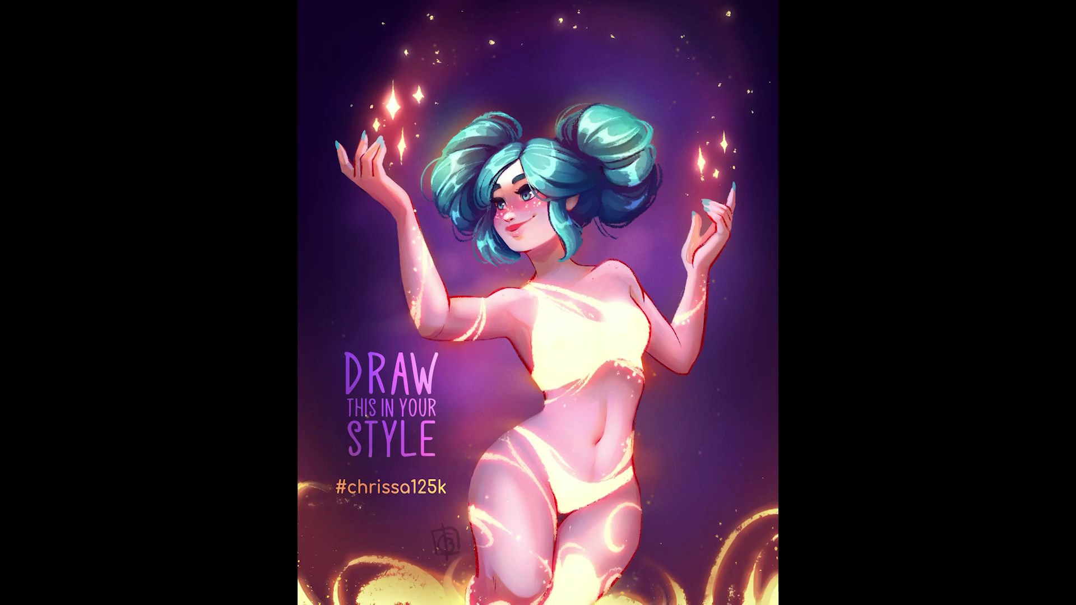